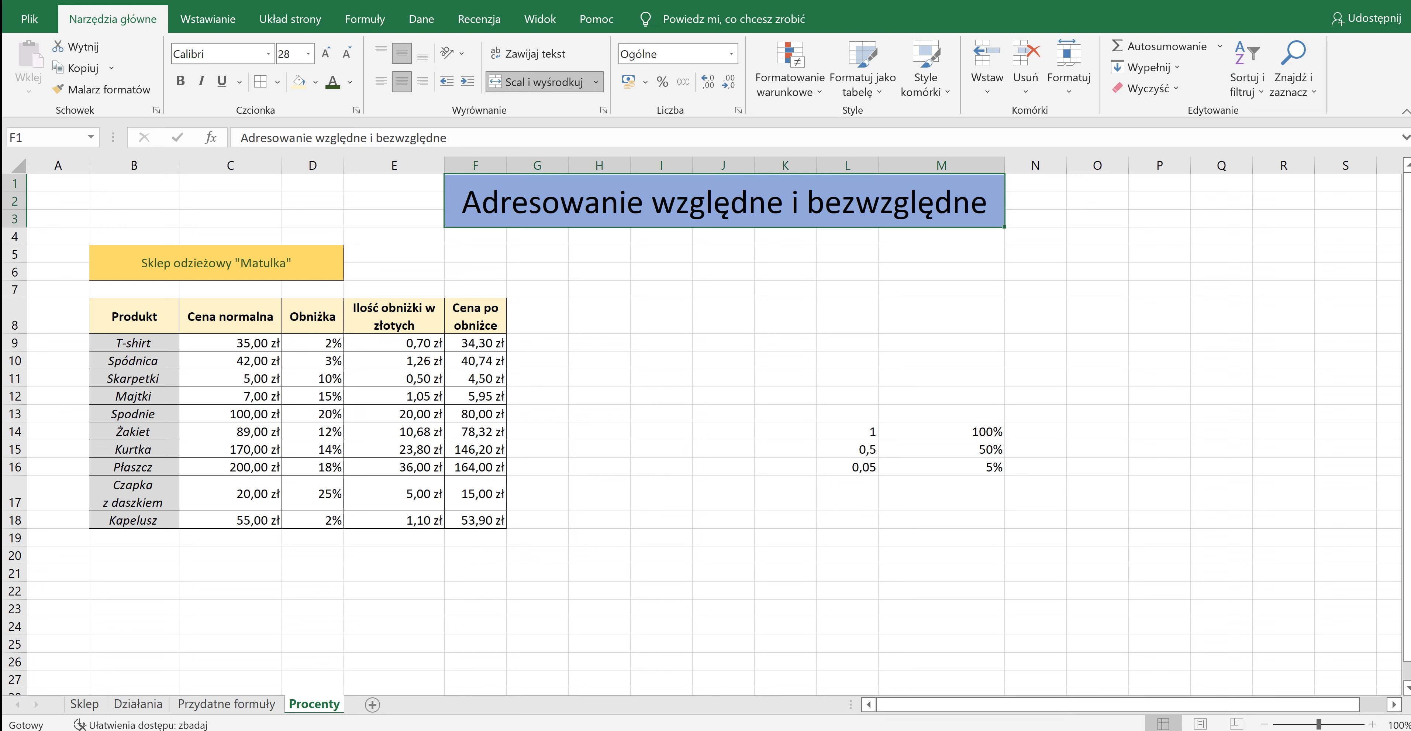
Step: Inspect the discount formulas in F9, E9 and F10
{"action": "left_click", "coordinate": [475, 342]}
{"action": "key", "text": "Down"}
{"action": "key", "text": "Up"}
{"action": "key", "text": "Left"}
{"action": "left_click", "coordinate": [475, 360]}
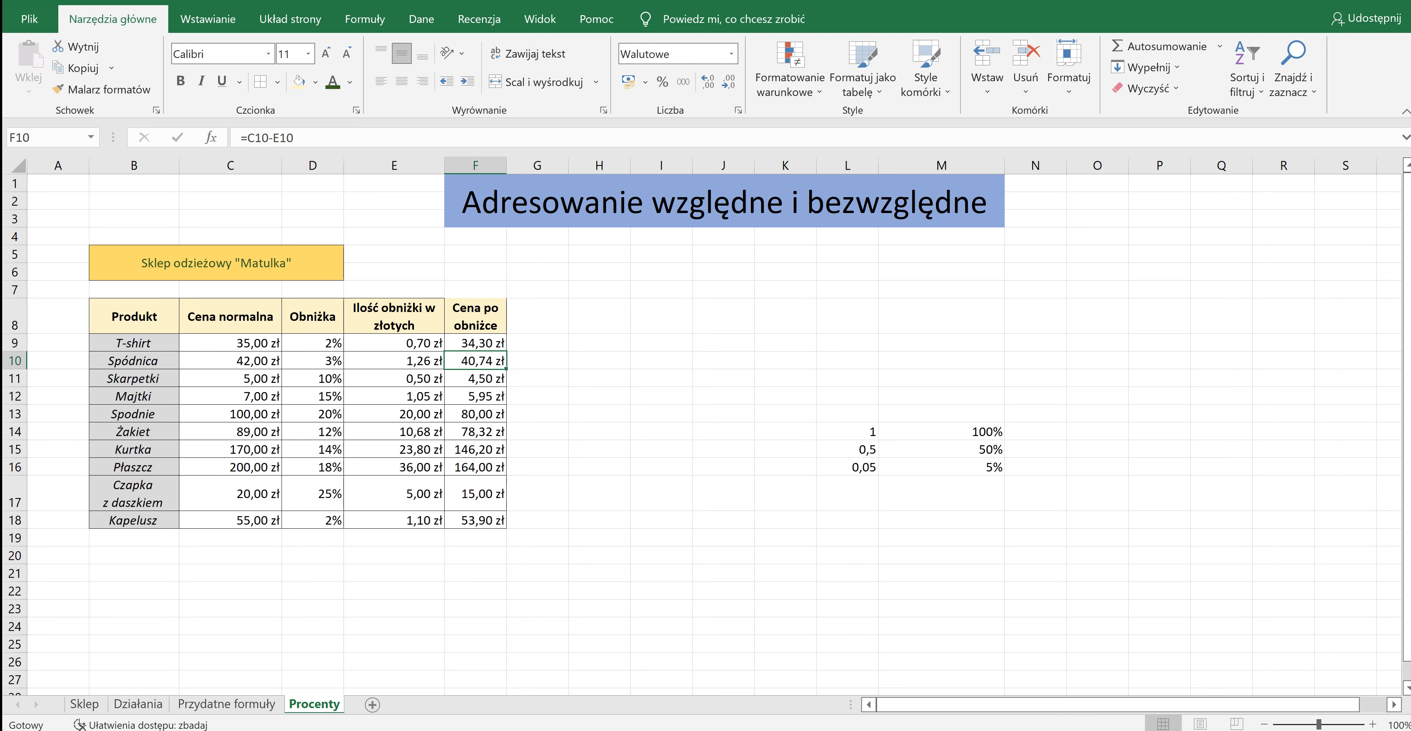
{"action": "left_click", "coordinate": [475, 343]}
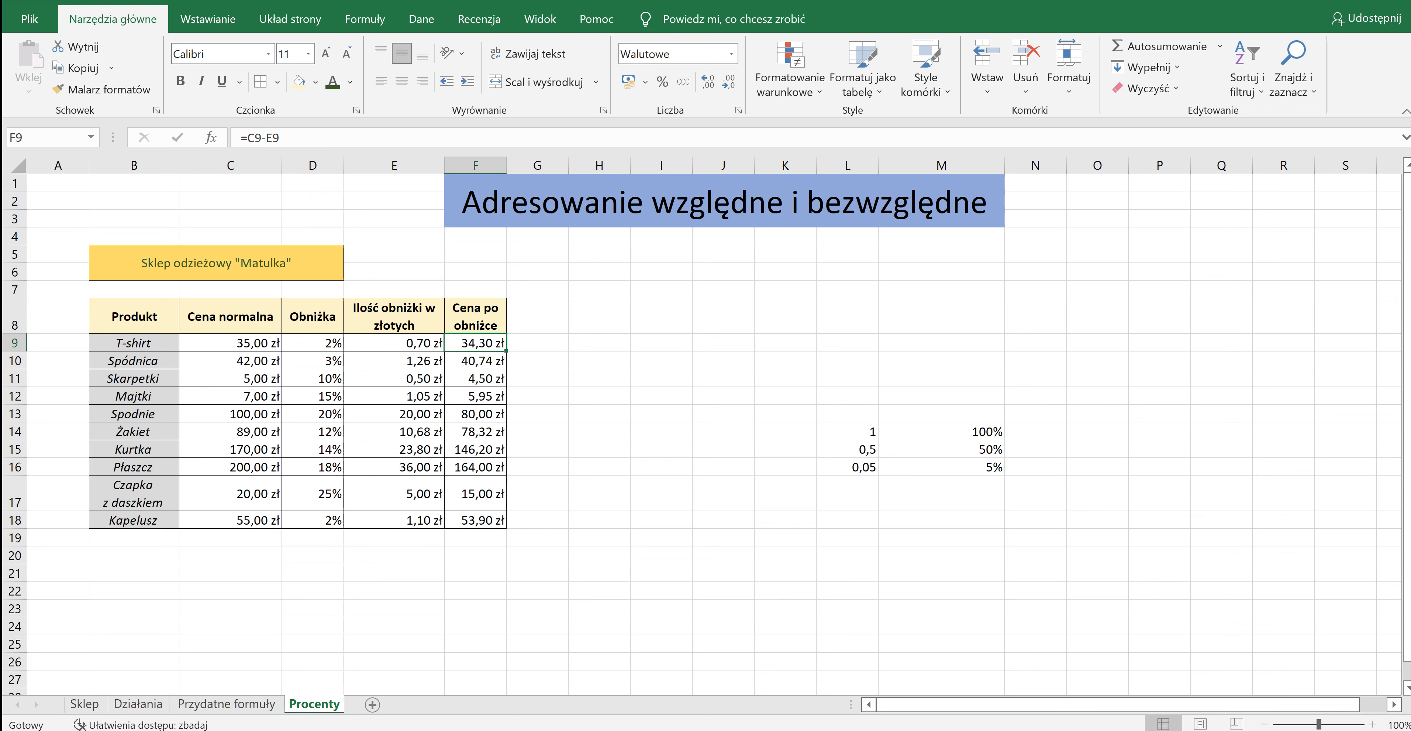
Step: Clear F10:F18 and refill the F9 price-after-discount formula down to row 18
{"action": "left_click", "coordinate": [476, 360]}
{"action": "left_click_drag", "start_coordinate": [476, 360], "coordinate": [476, 520]}
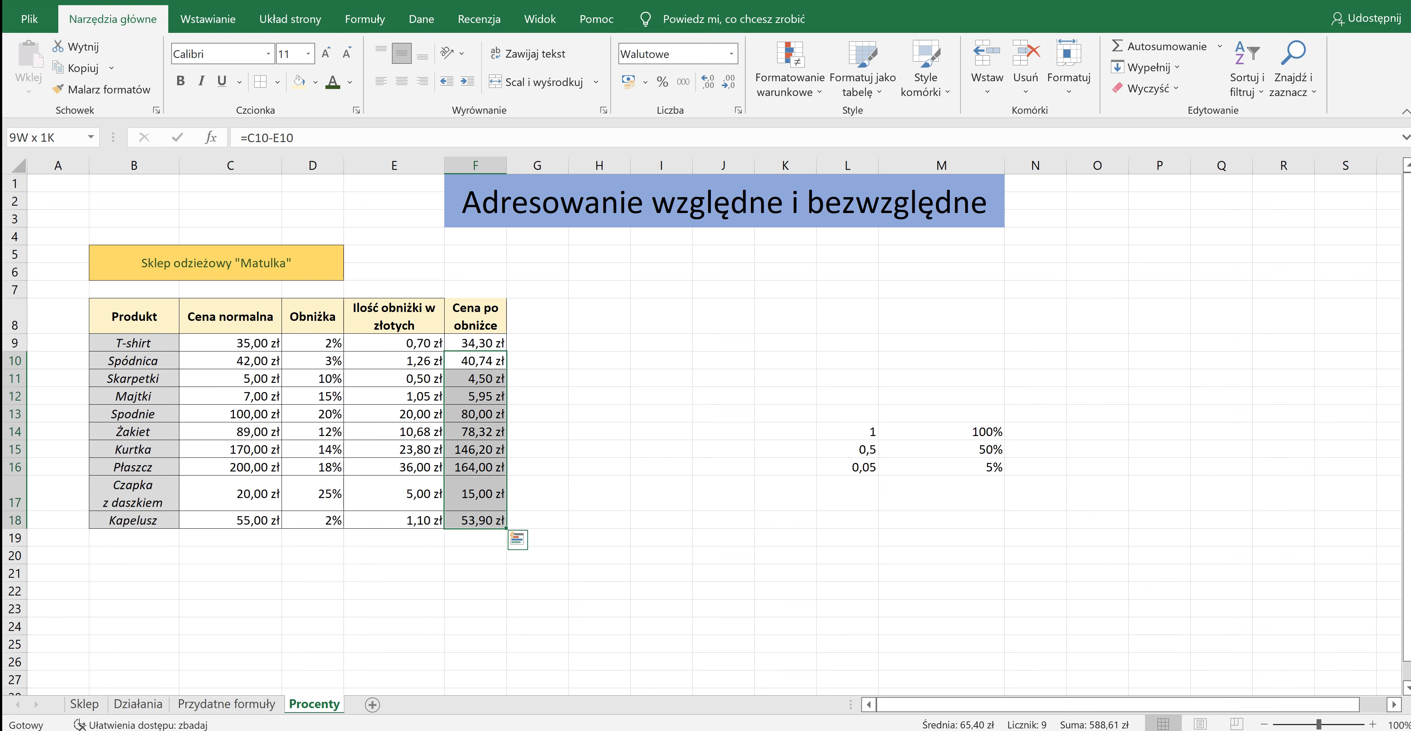
{"action": "key", "text": "Delete"}
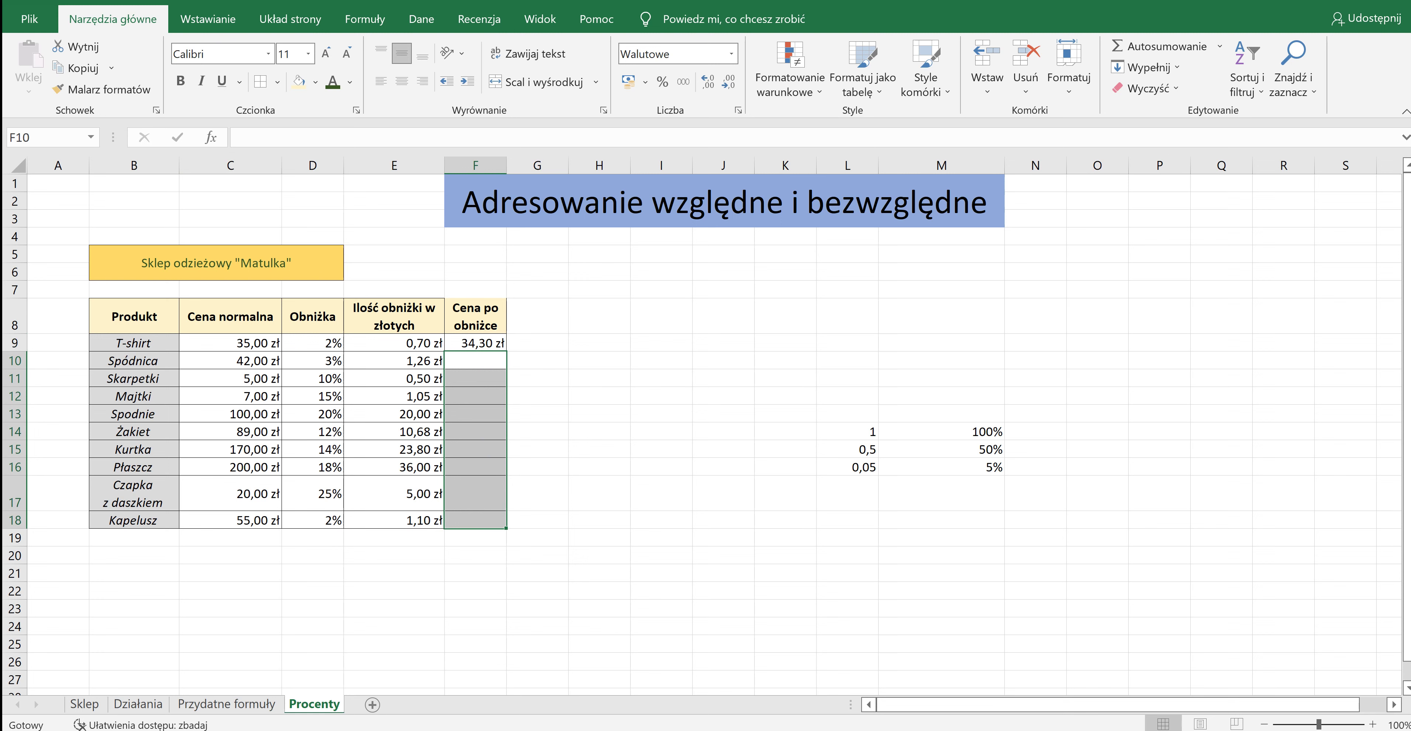
{"action": "left_click", "coordinate": [475, 343]}
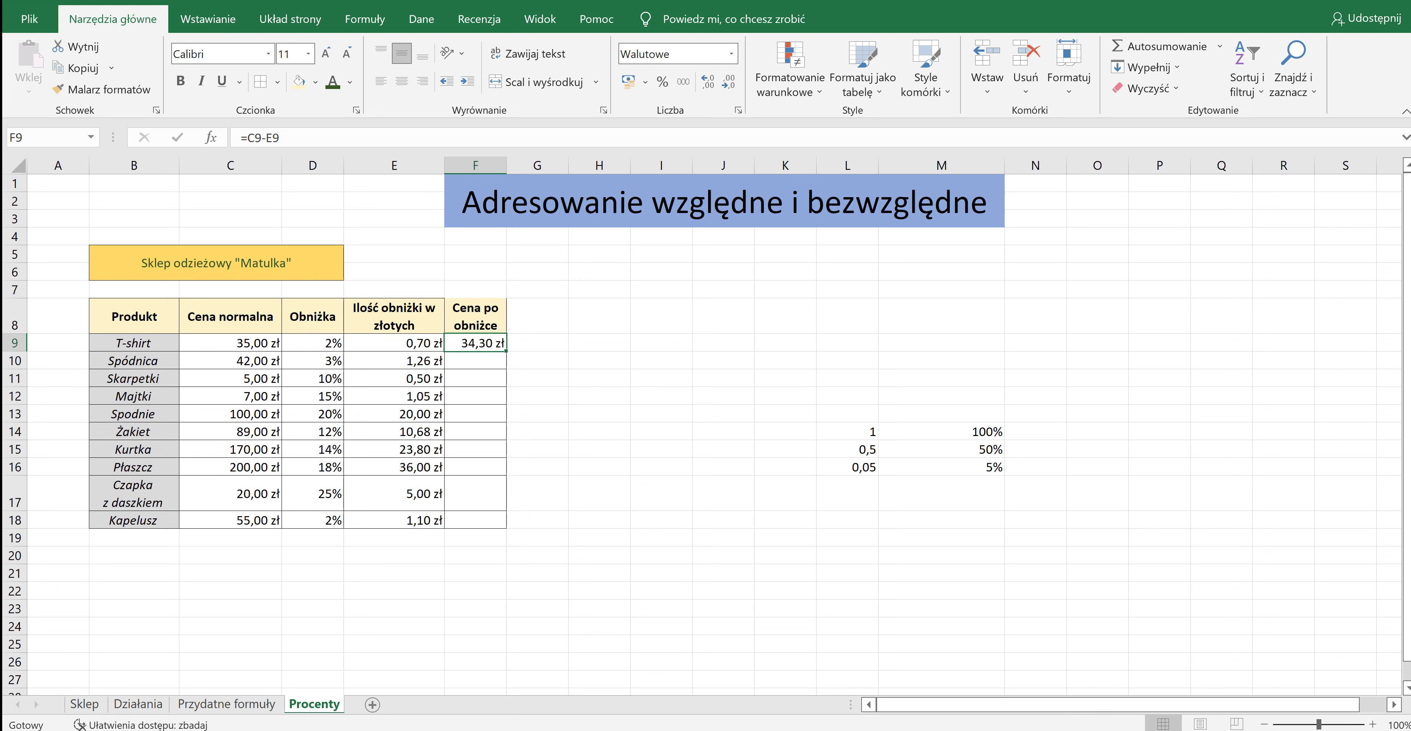
{"action": "double_click", "coordinate": [506, 350]}
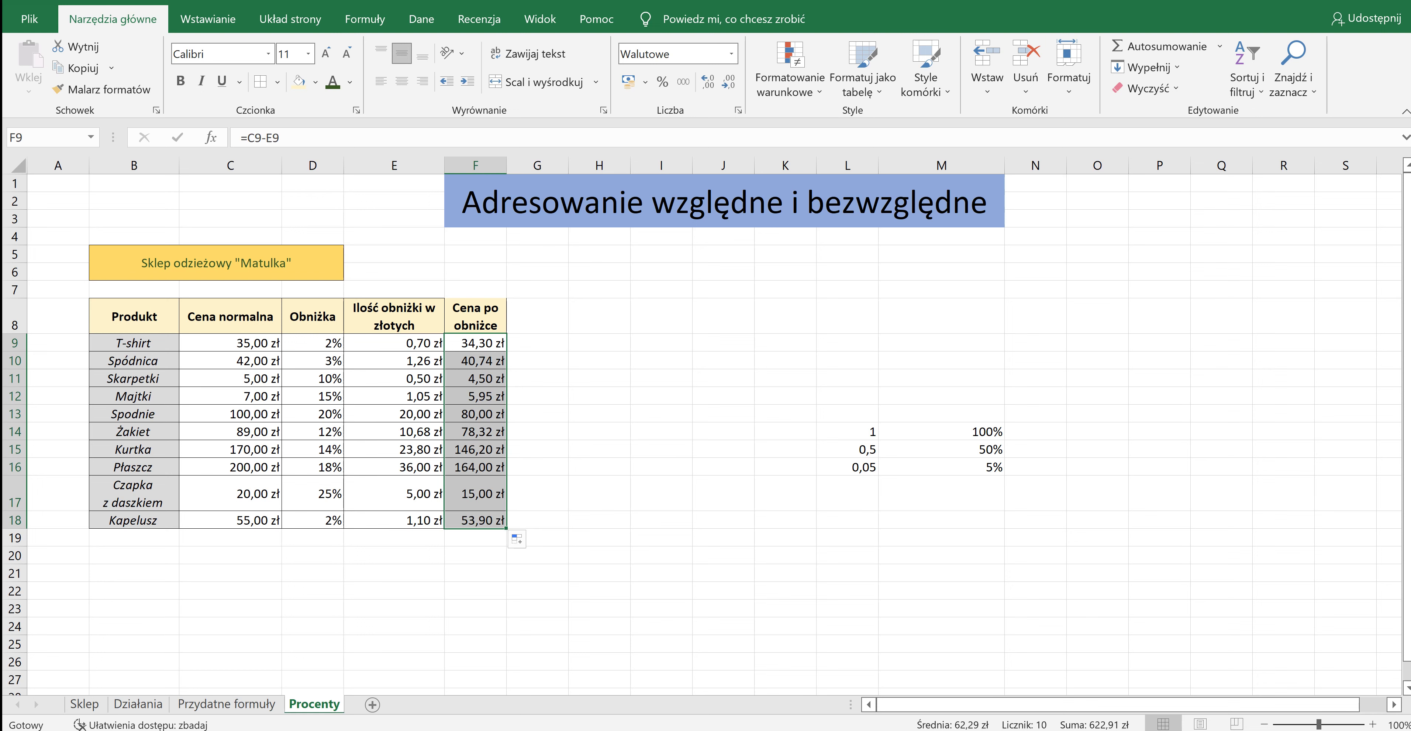
{"action": "left_click", "coordinate": [599, 413]}
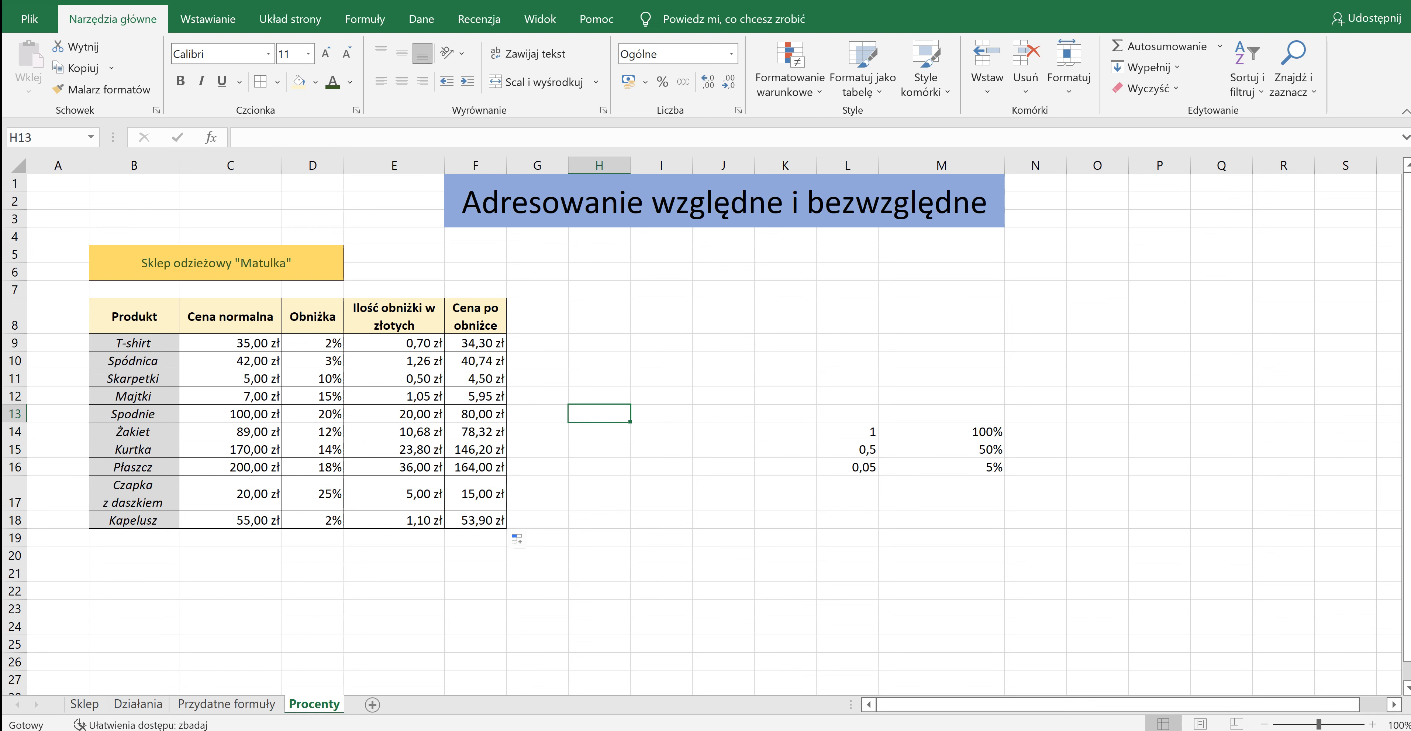
{"action": "left_click", "coordinate": [475, 343]}
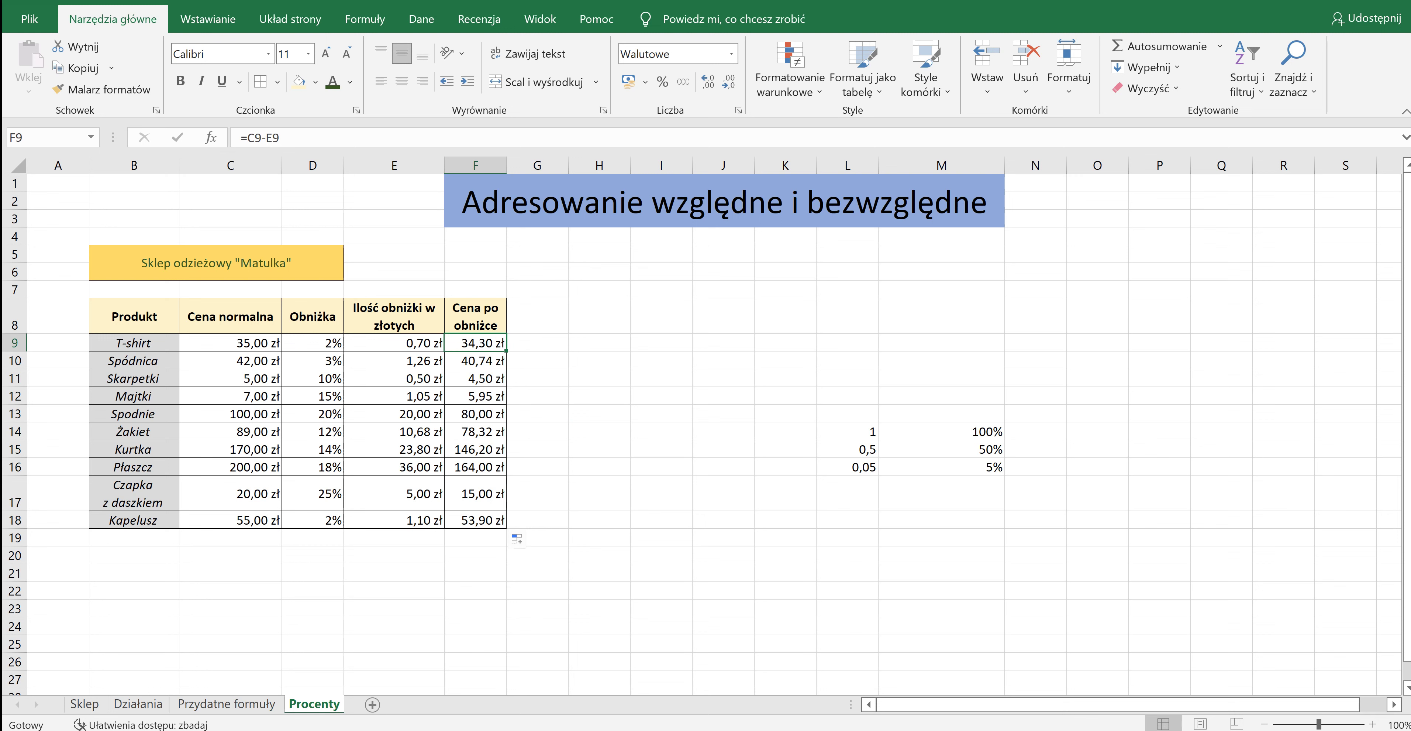
Step: Enter the label 'Ogólna obniżka' in I11
{"action": "left_click", "coordinate": [723, 315]}
{"action": "left_click", "coordinate": [661, 342]}
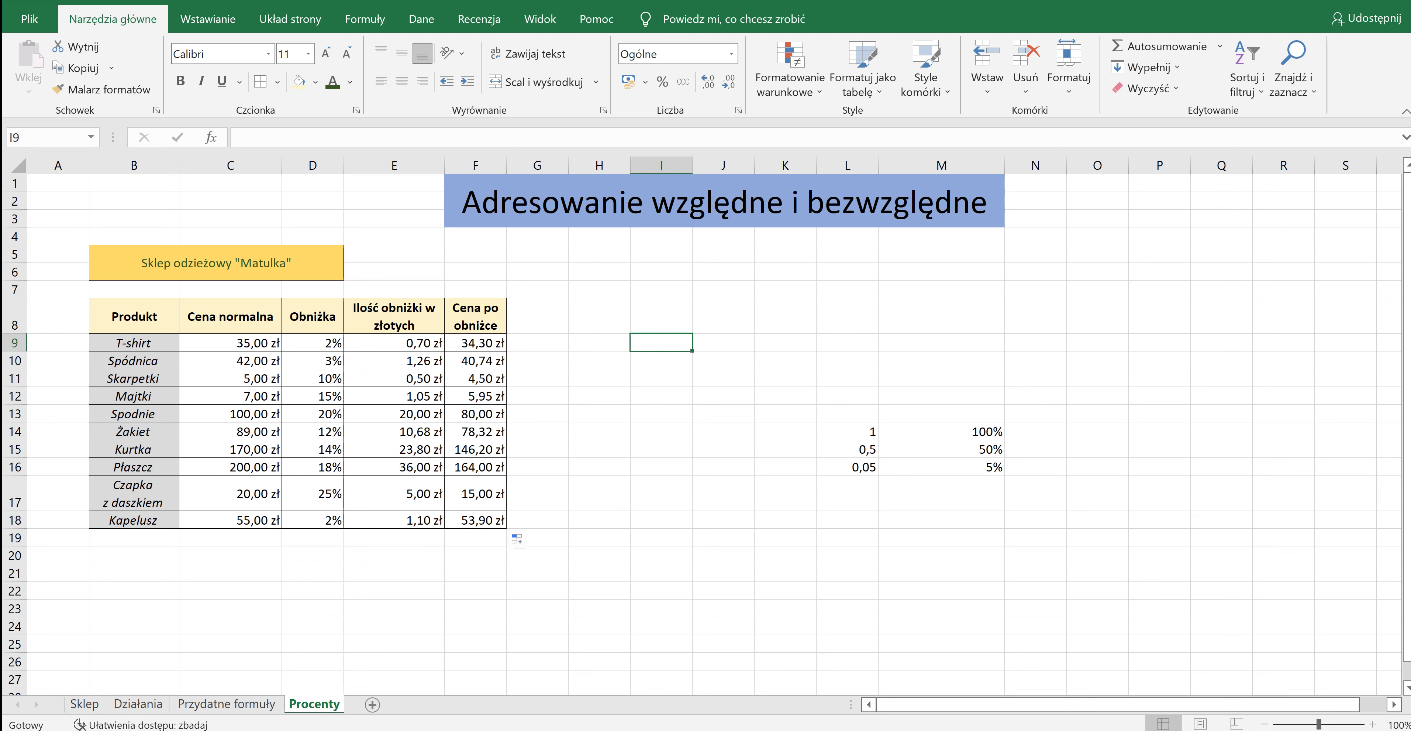
{"action": "double_click", "coordinate": [661, 315]}
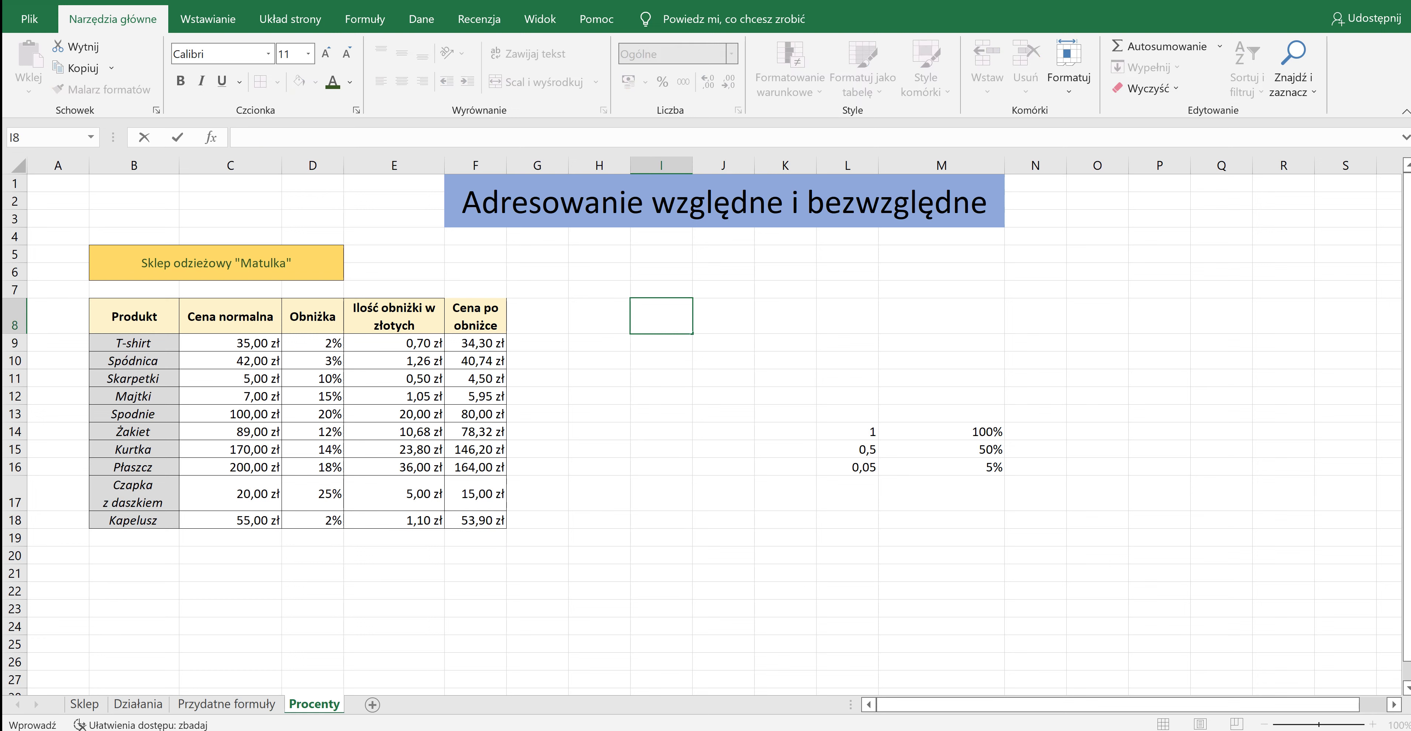
{"action": "key", "text": "Down"}
{"action": "key", "text": "Down"}
{"action": "key", "text": "Down"}
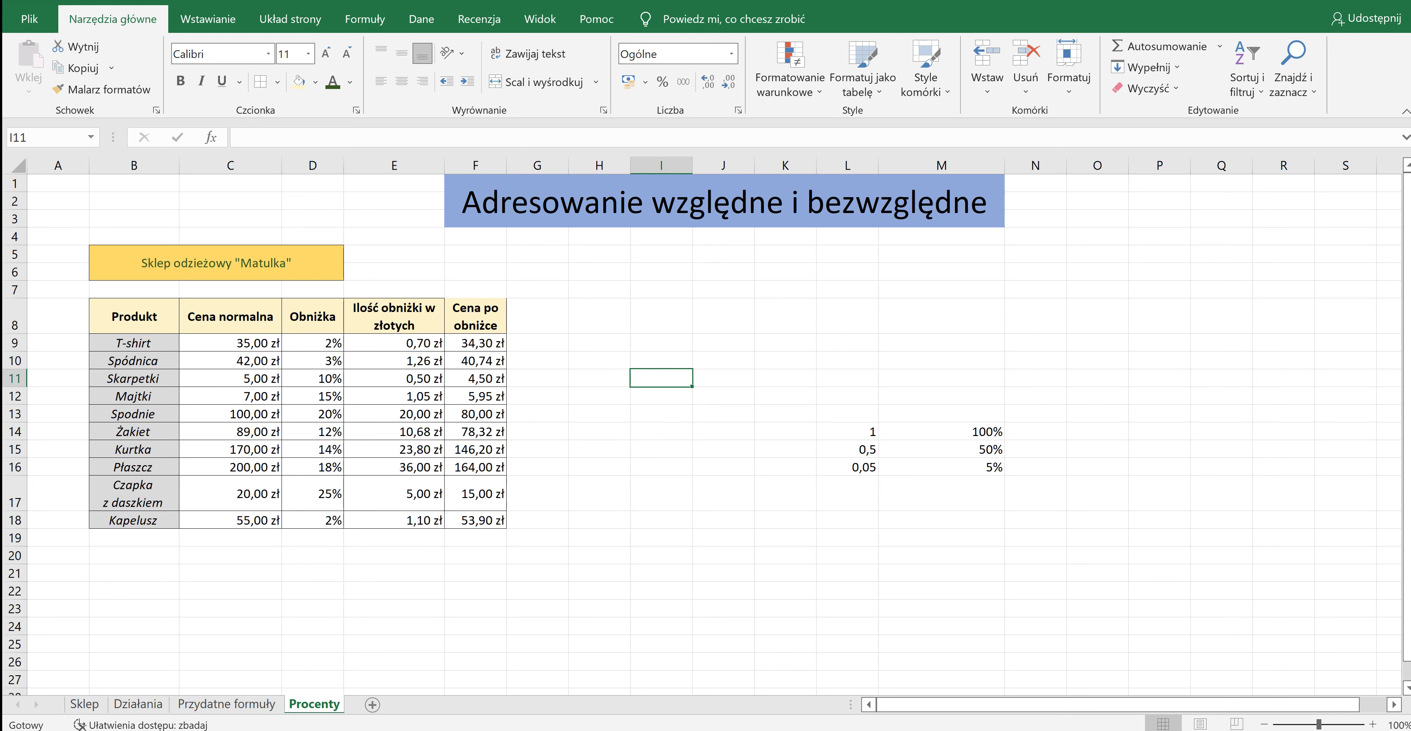
{"action": "type", "text": "Ogólna obniżka"}
{"action": "key", "text": "Return"}
Step: Widen column I and make the I11 label bold, centred and red-filled
{"action": "left_click_drag", "start_coordinate": [692, 165], "coordinate": [734, 164]}
{"action": "left_click", "coordinate": [682, 378]}
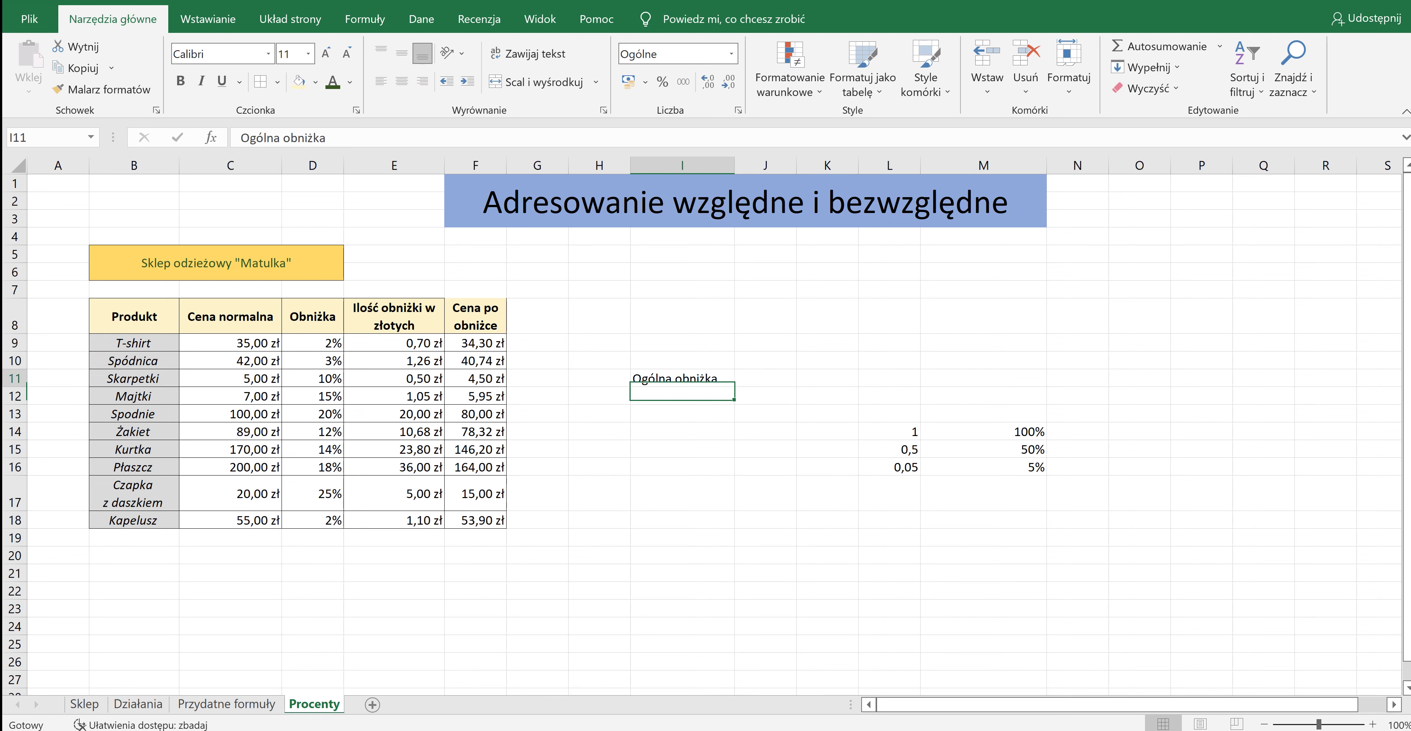
{"action": "left_click", "coordinate": [315, 82]}
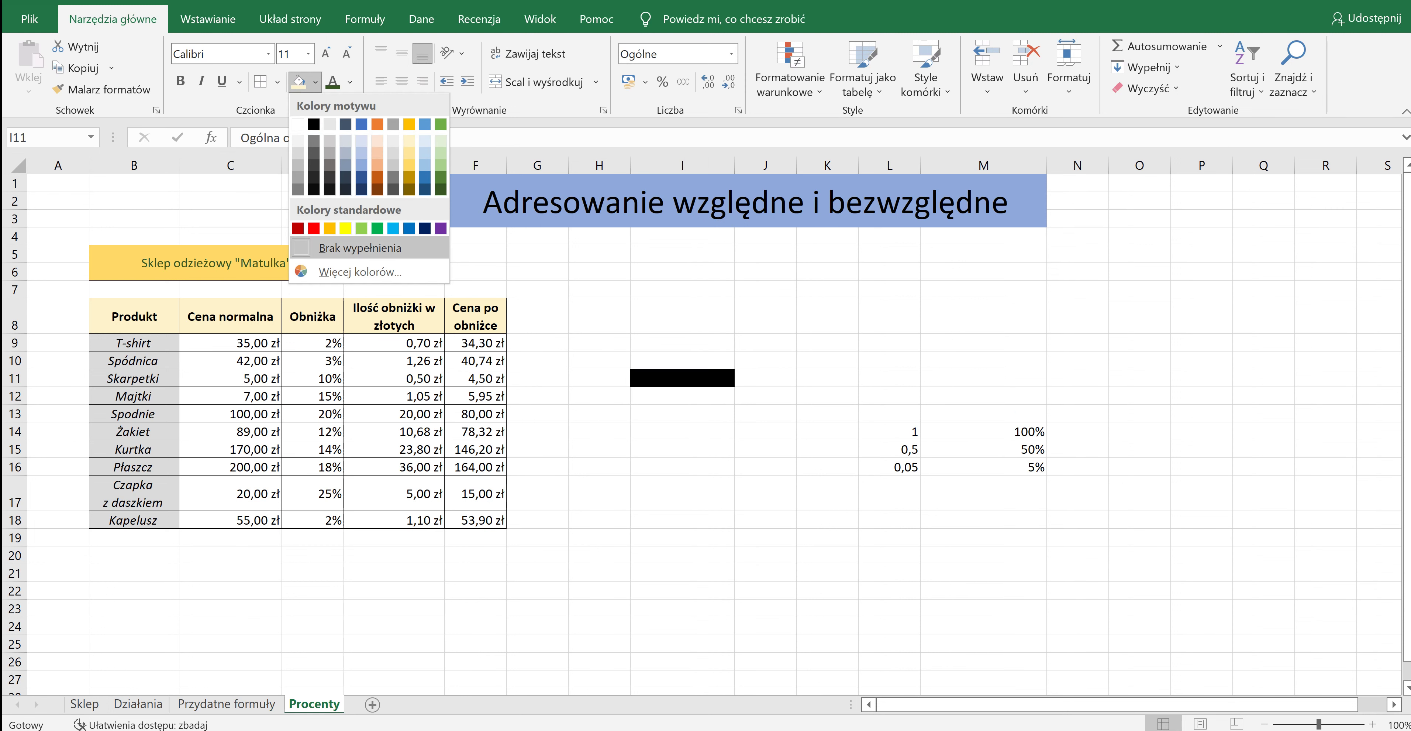
{"action": "left_click", "coordinate": [314, 228]}
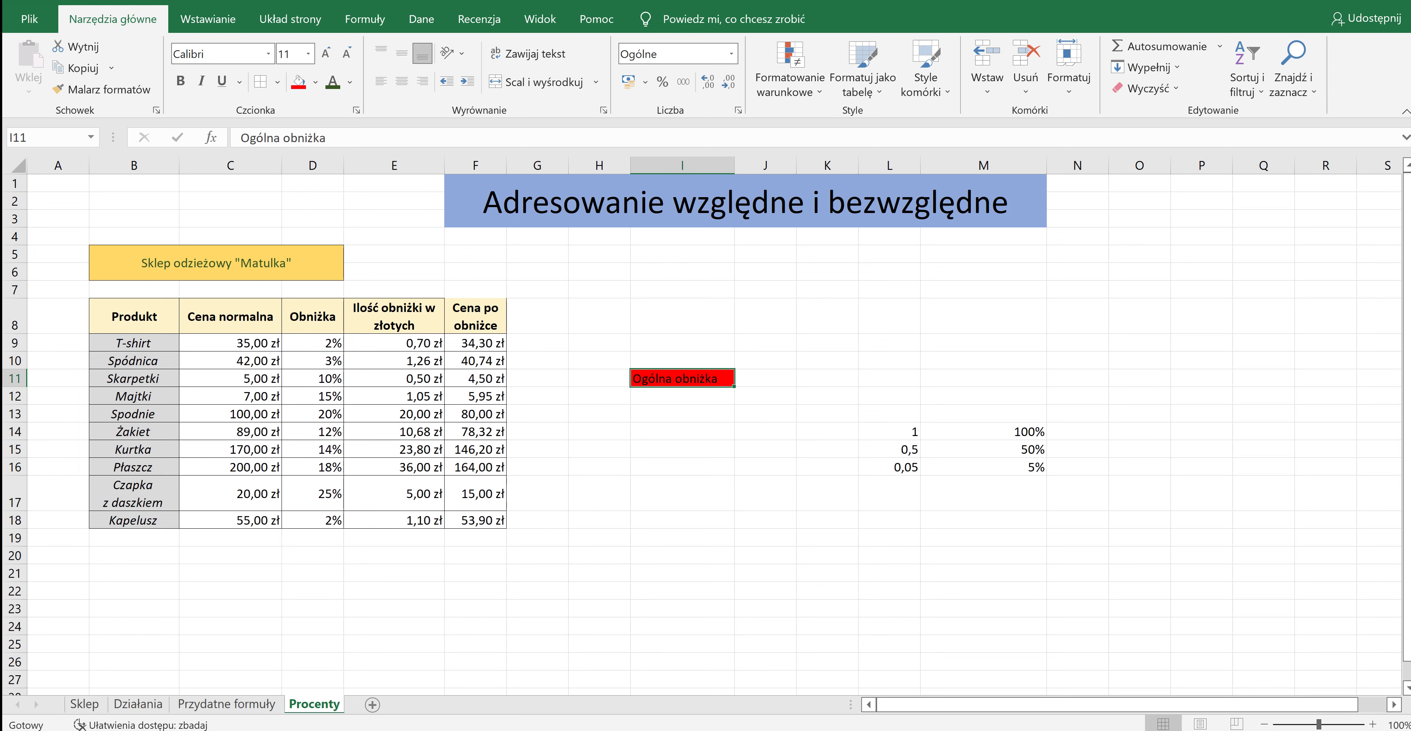
{"action": "left_click", "coordinate": [401, 81]}
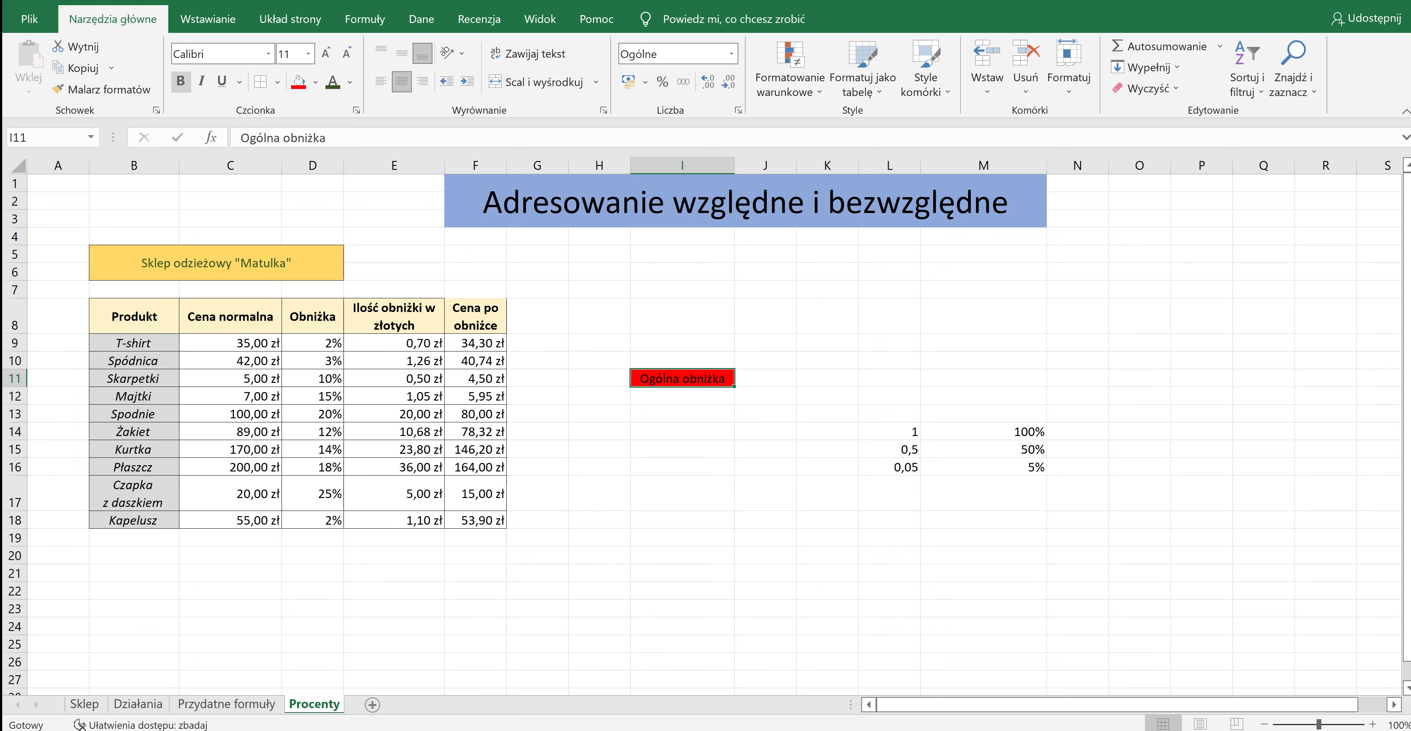
{"action": "key", "text": "ctrl+b"}
Step: Give I12 a light green fill, centred horizontally and vertically
{"action": "left_click", "coordinate": [682, 395]}
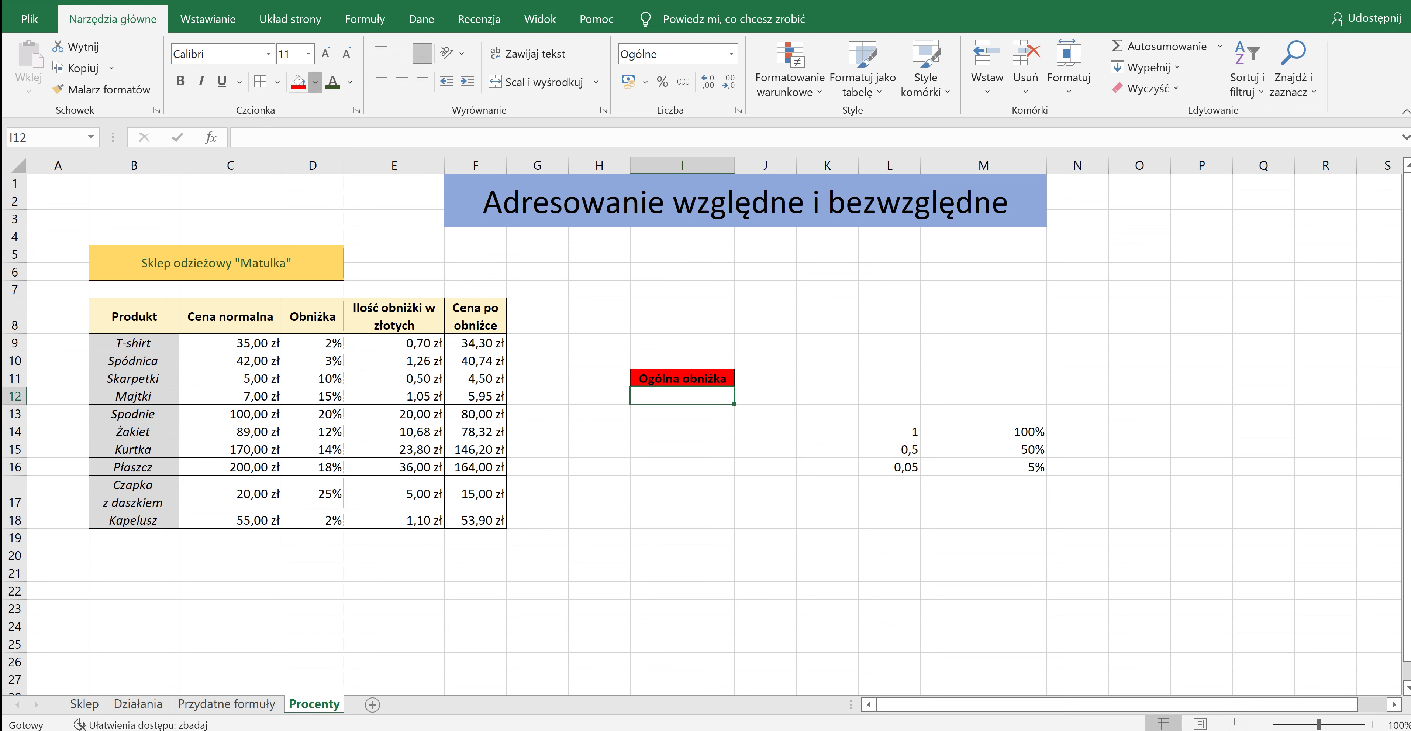
{"action": "left_click", "coordinate": [316, 81]}
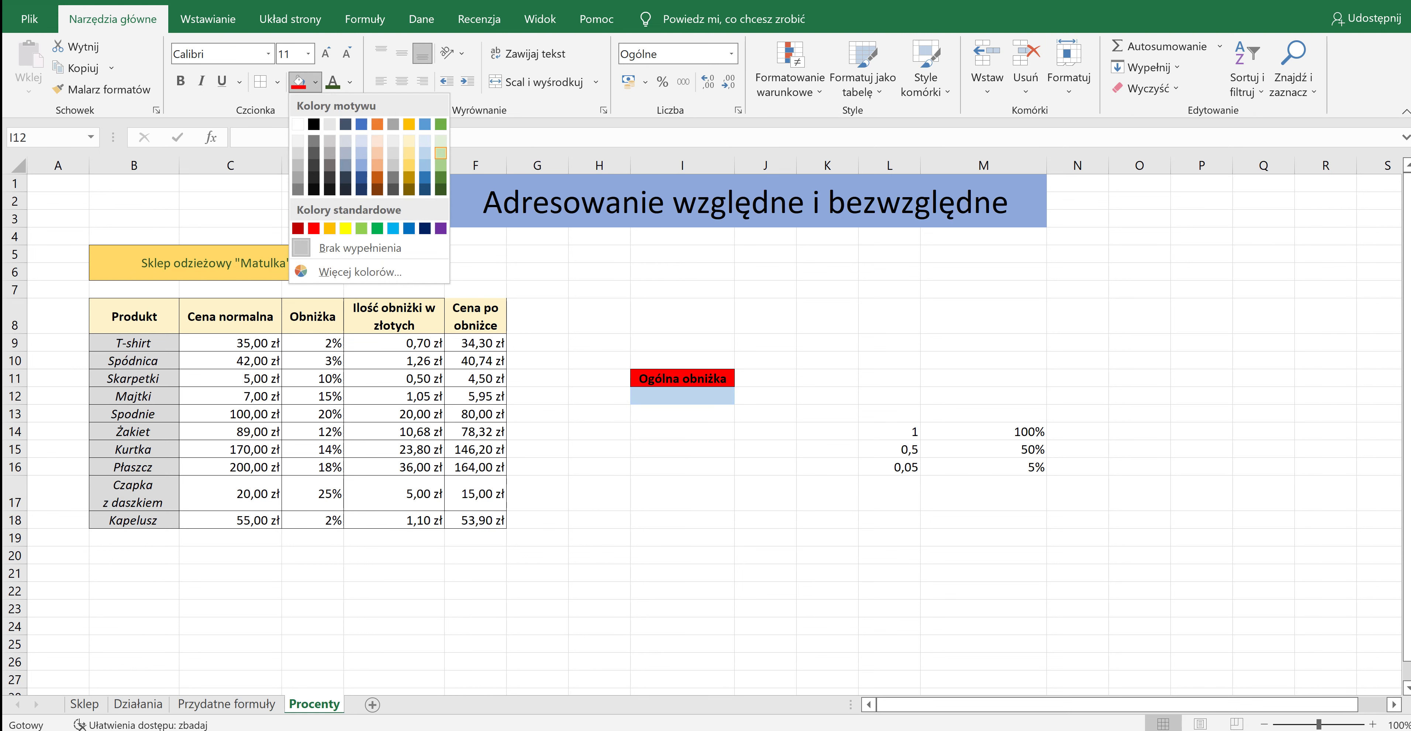
{"action": "left_click", "coordinate": [441, 152]}
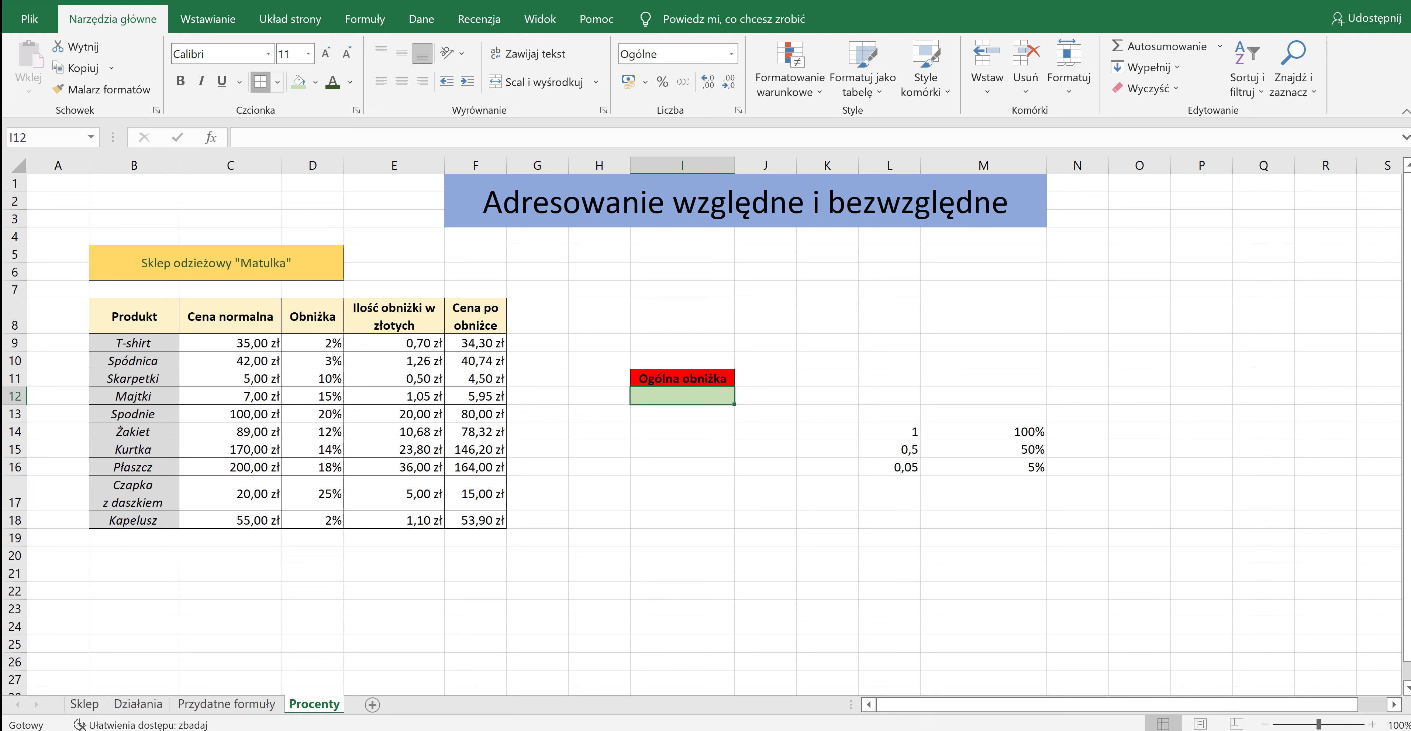
{"action": "left_click", "coordinate": [401, 81]}
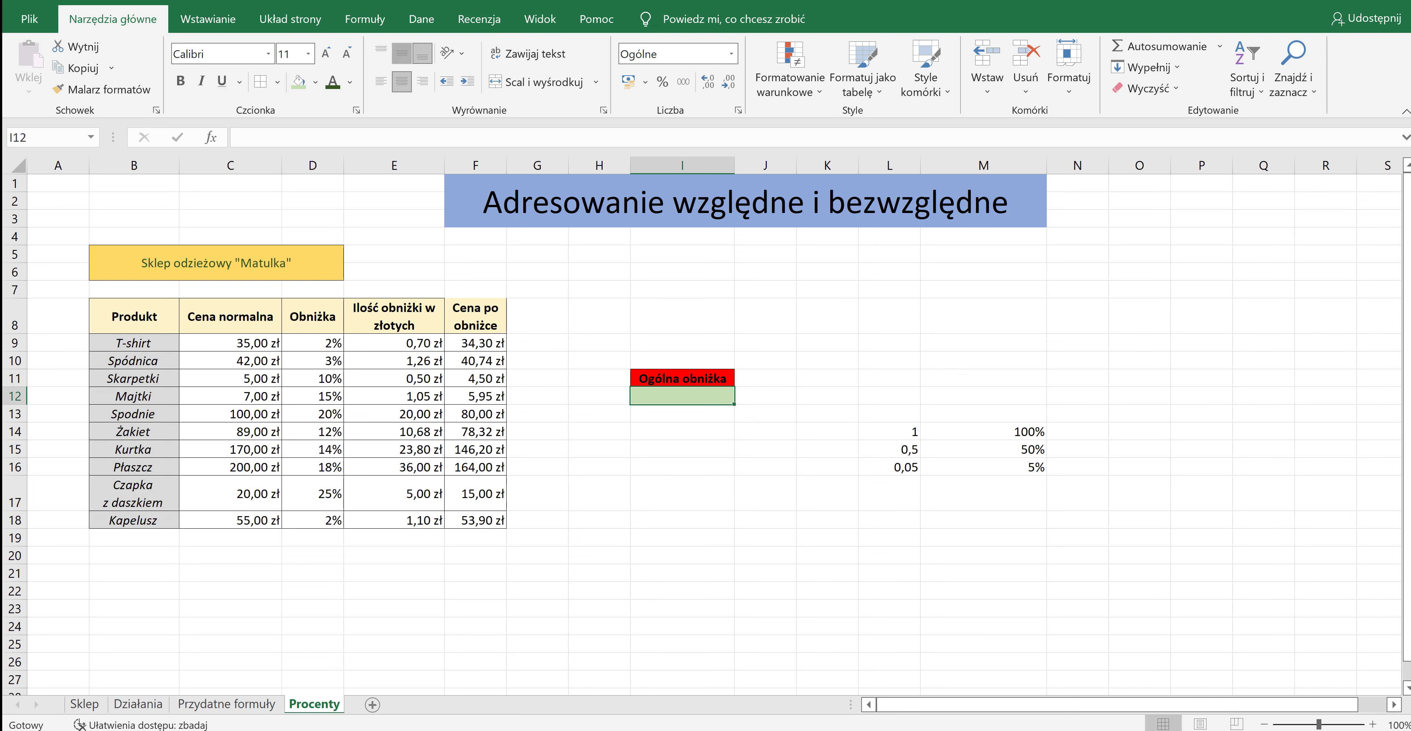
{"action": "left_click", "coordinate": [401, 53]}
Step: Enter 10 in I12 and format it as Walutowe currency, showing 10,00 zł
{"action": "type", "text": "10"}
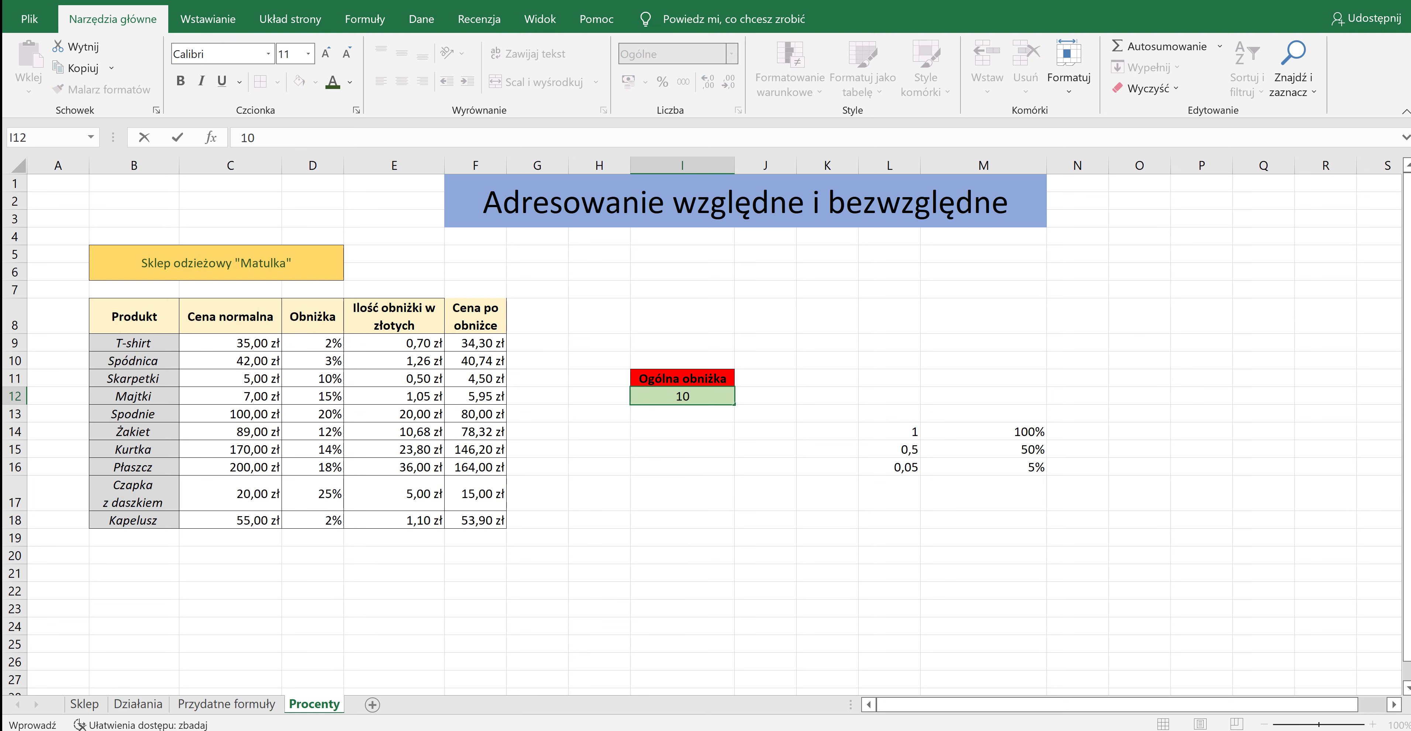
{"action": "key", "text": "ctrl+Return"}
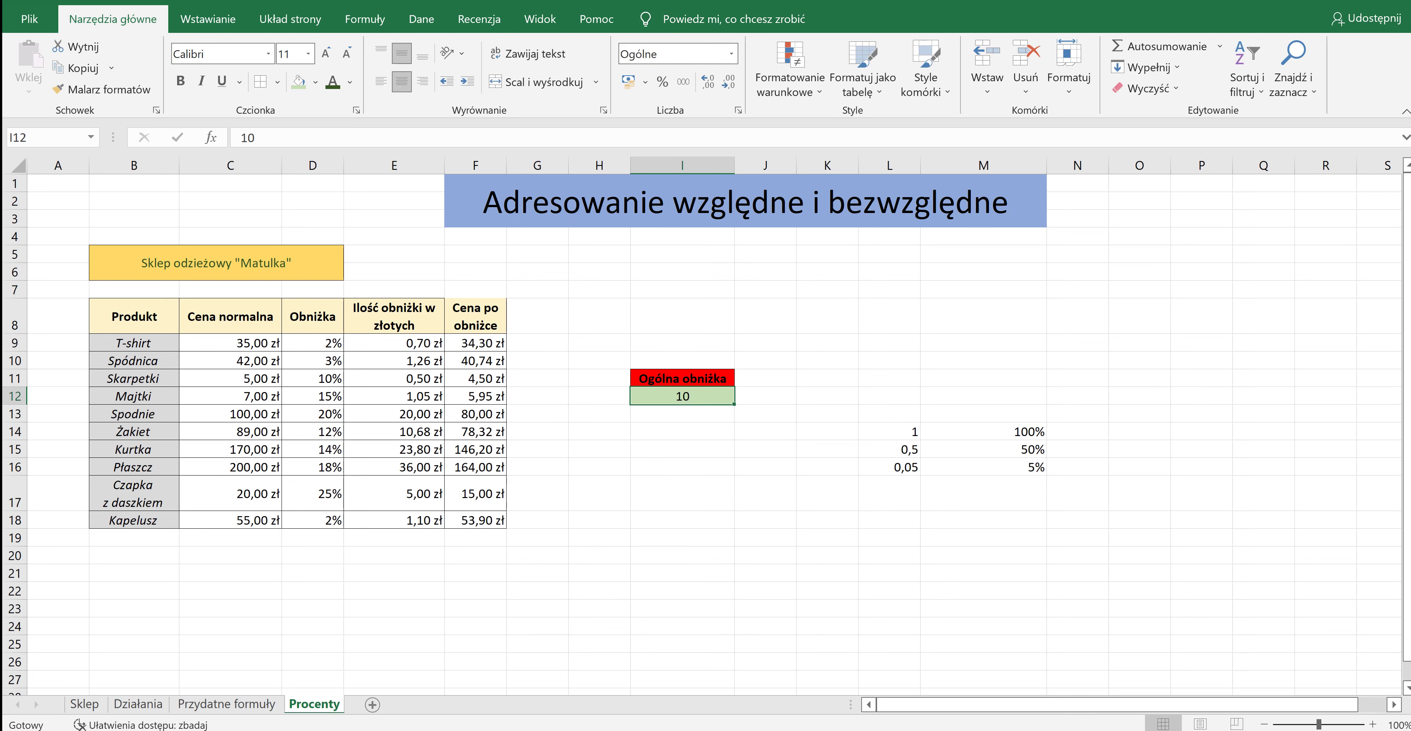
{"action": "left_click", "coordinate": [731, 53]}
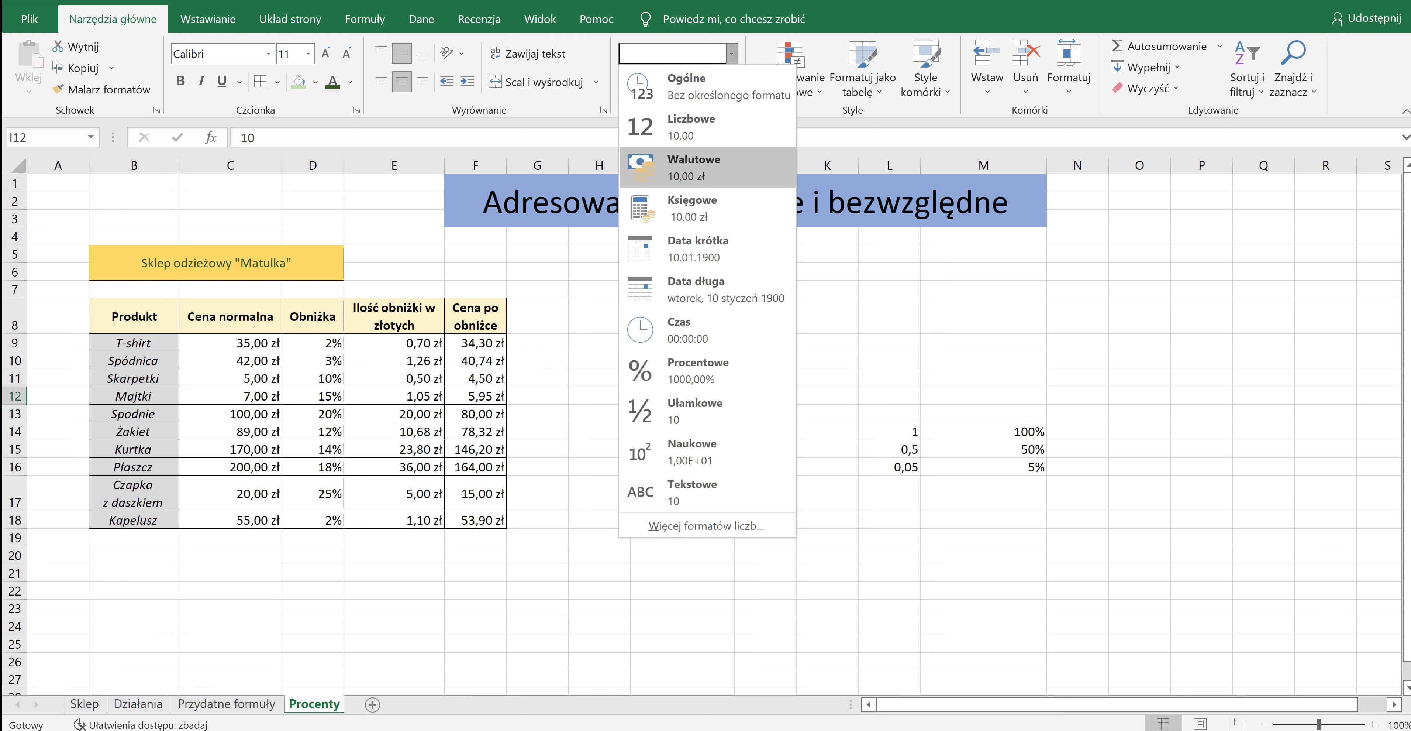
{"action": "left_click", "coordinate": [706, 167]}
{"action": "left_click", "coordinate": [766, 413]}
{"action": "left_click", "coordinate": [681, 395]}
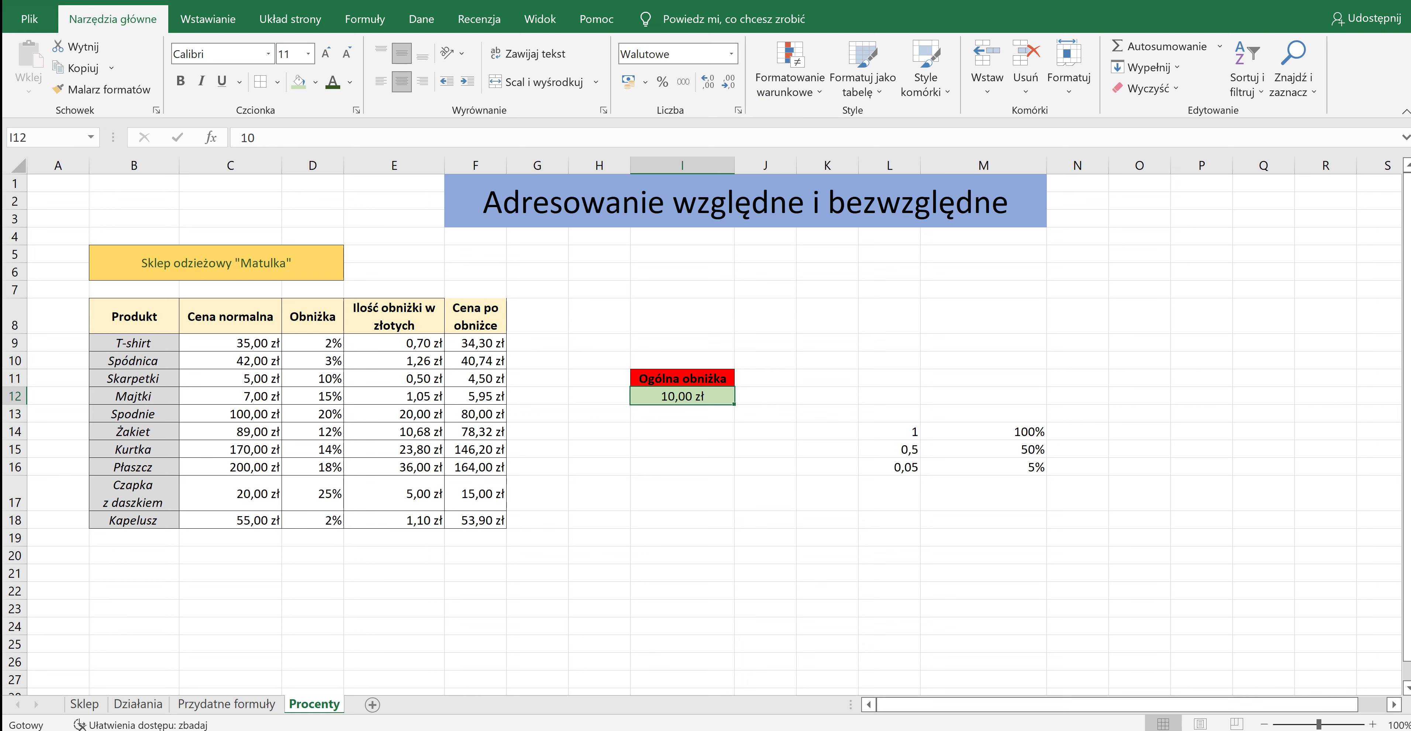
{"action": "left_click", "coordinate": [537, 315]}
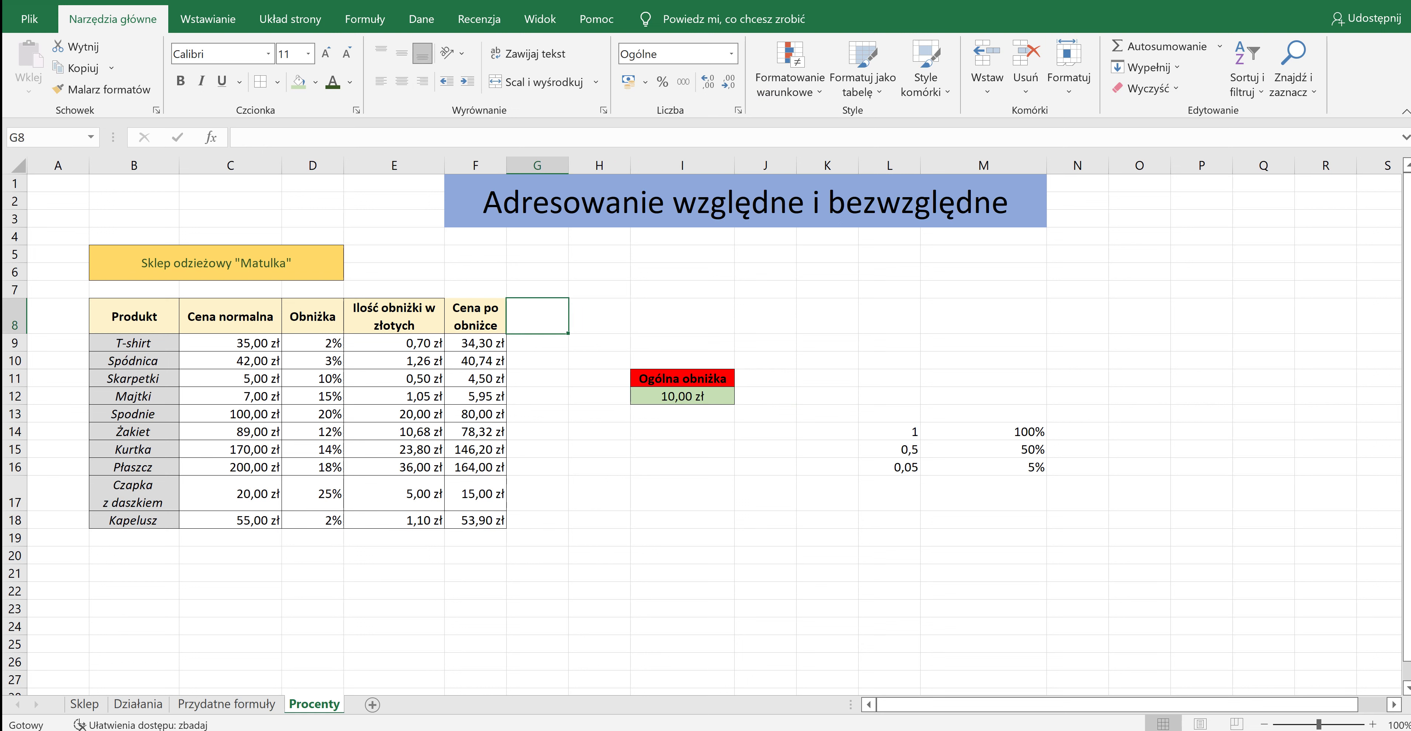
Step: Add a wrapped 'Gdy ogólna obniżka' header in G8 with column G widened, then begin G9's formula
{"action": "type", "text": "Gdy ogólna obniżka"}
{"action": "key", "text": "Return"}
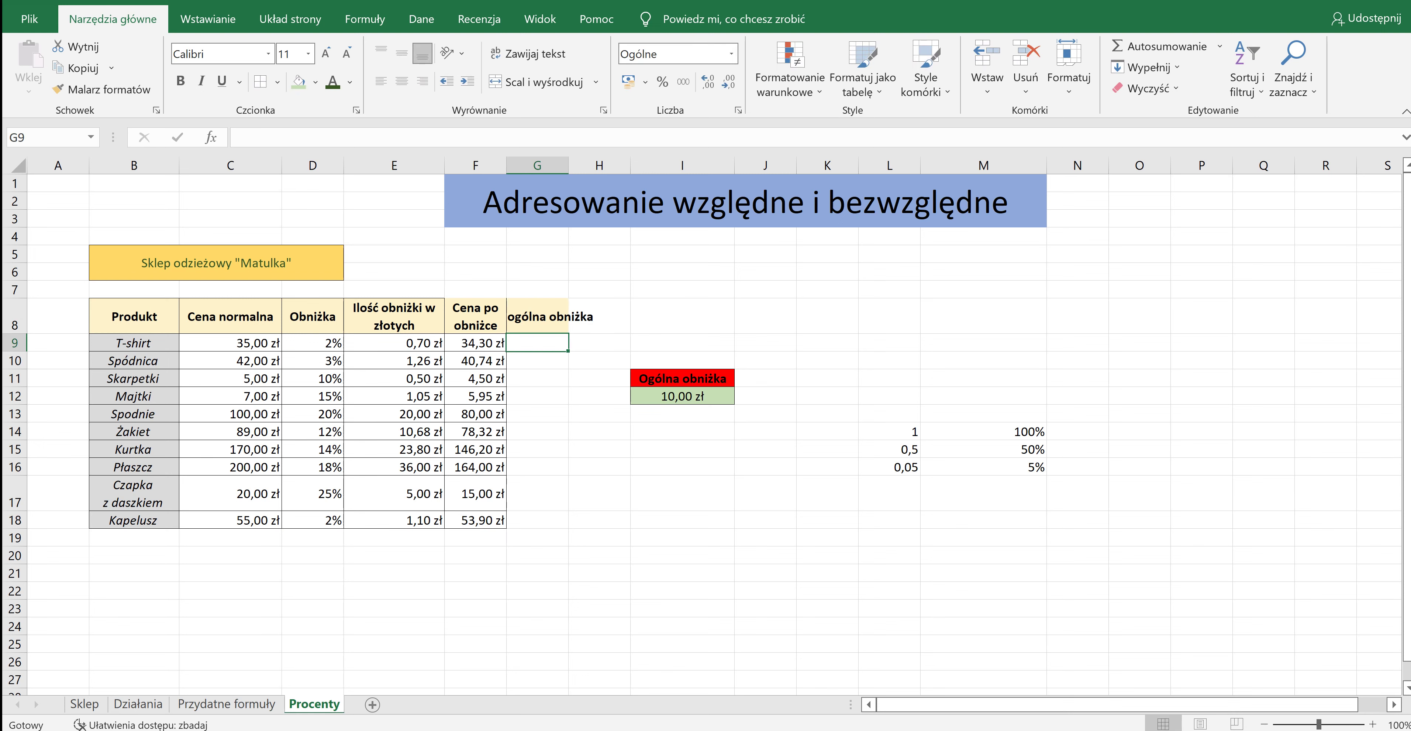
{"action": "left_click", "coordinate": [537, 316]}
{"action": "left_click_drag", "start_coordinate": [569, 165], "coordinate": [600, 165]}
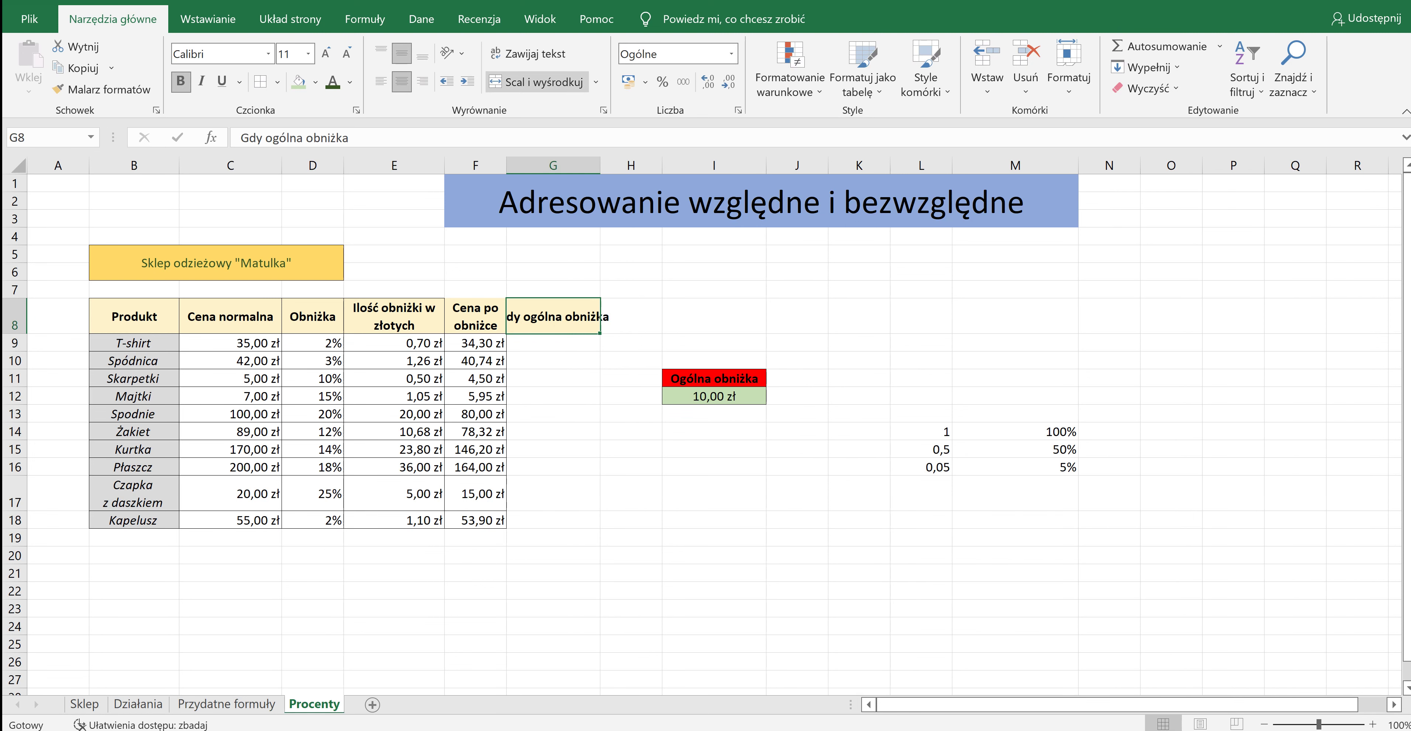
{"action": "left_click", "coordinate": [528, 53]}
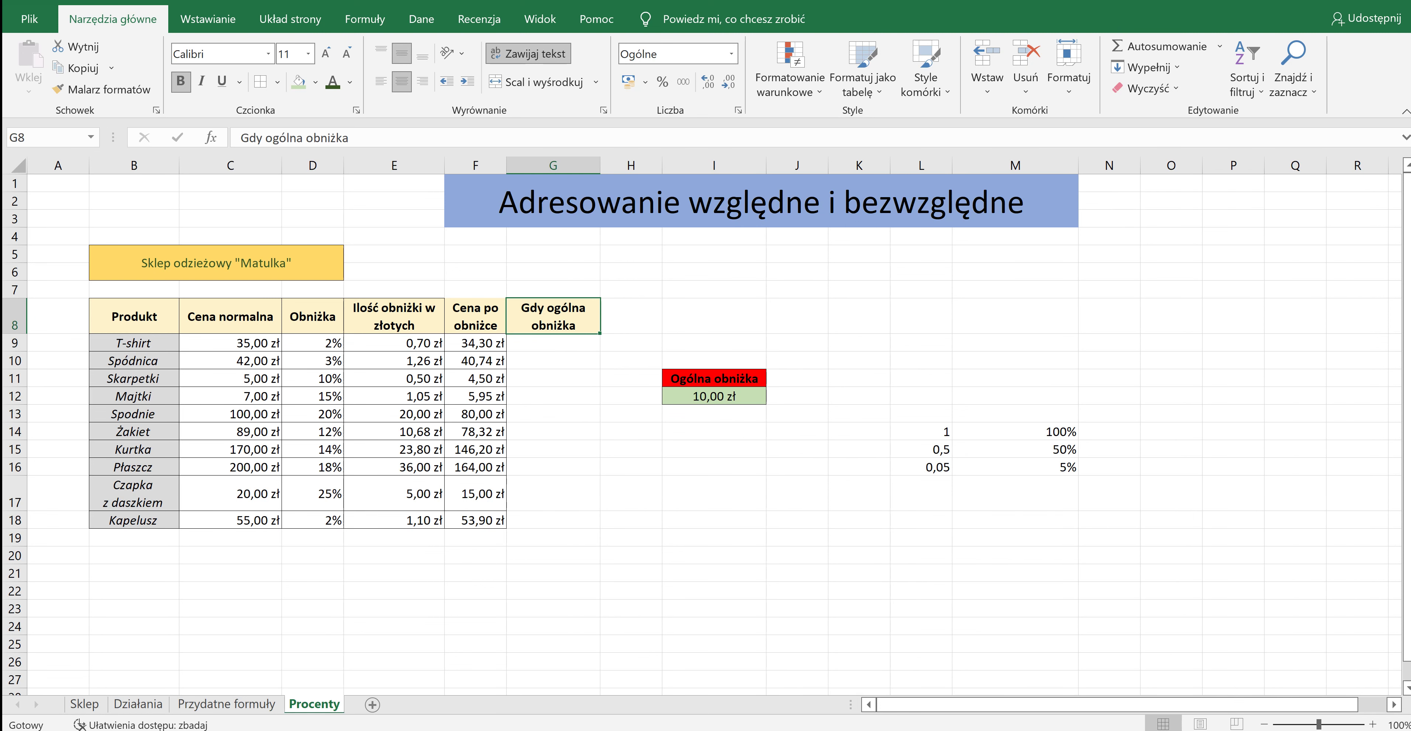
{"action": "left_click", "coordinate": [553, 342]}
{"action": "type", "text": "="}
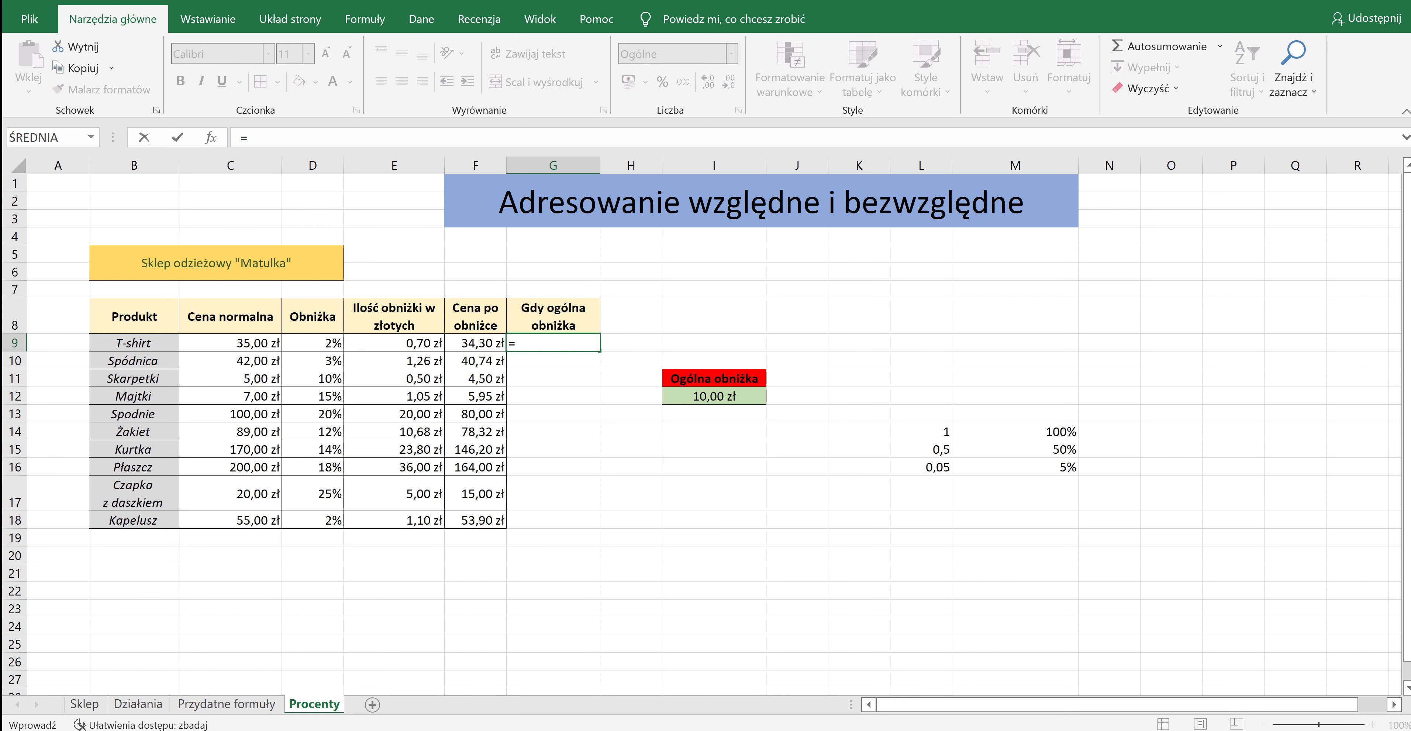
Step: Enter =F9-I12 in G9 and fill it down to row 18
{"action": "left_click", "coordinate": [475, 342]}
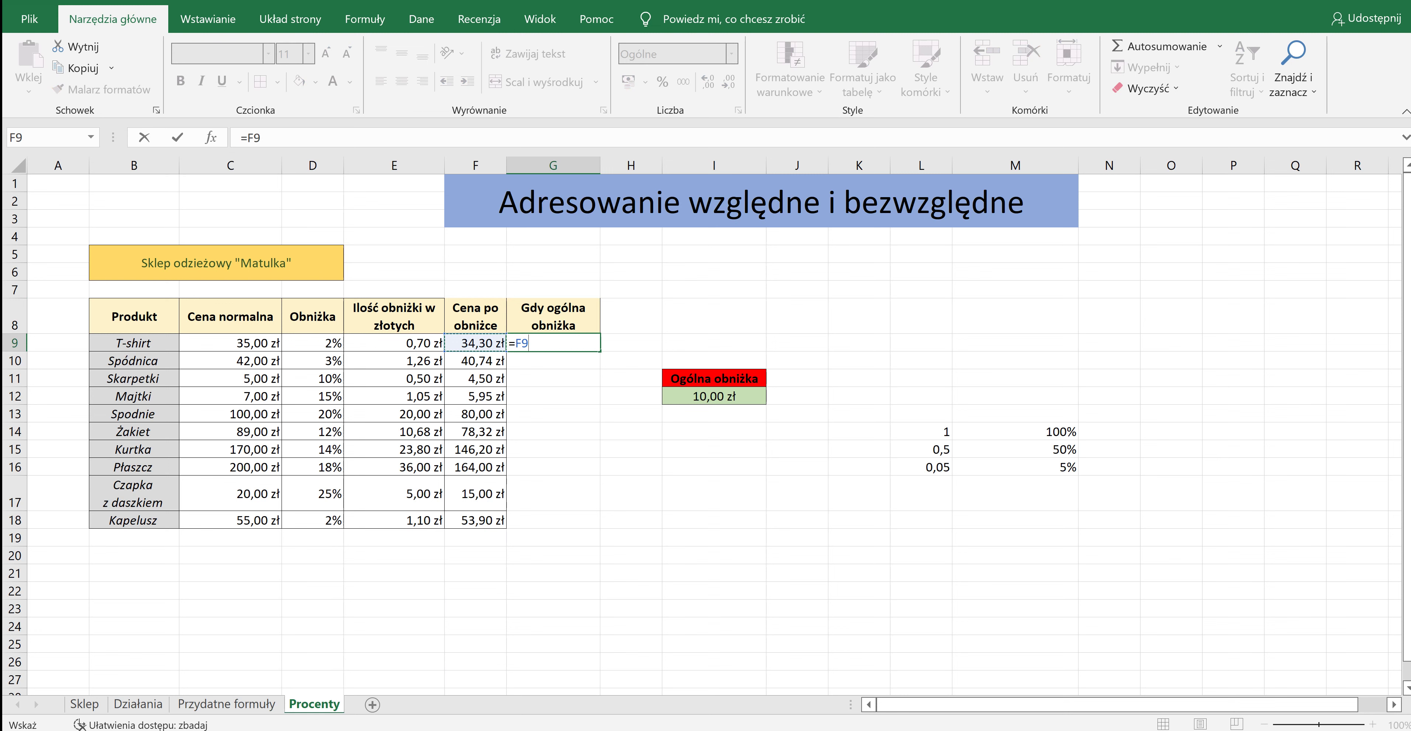
{"action": "type", "text": "-"}
{"action": "left_click", "coordinate": [714, 396]}
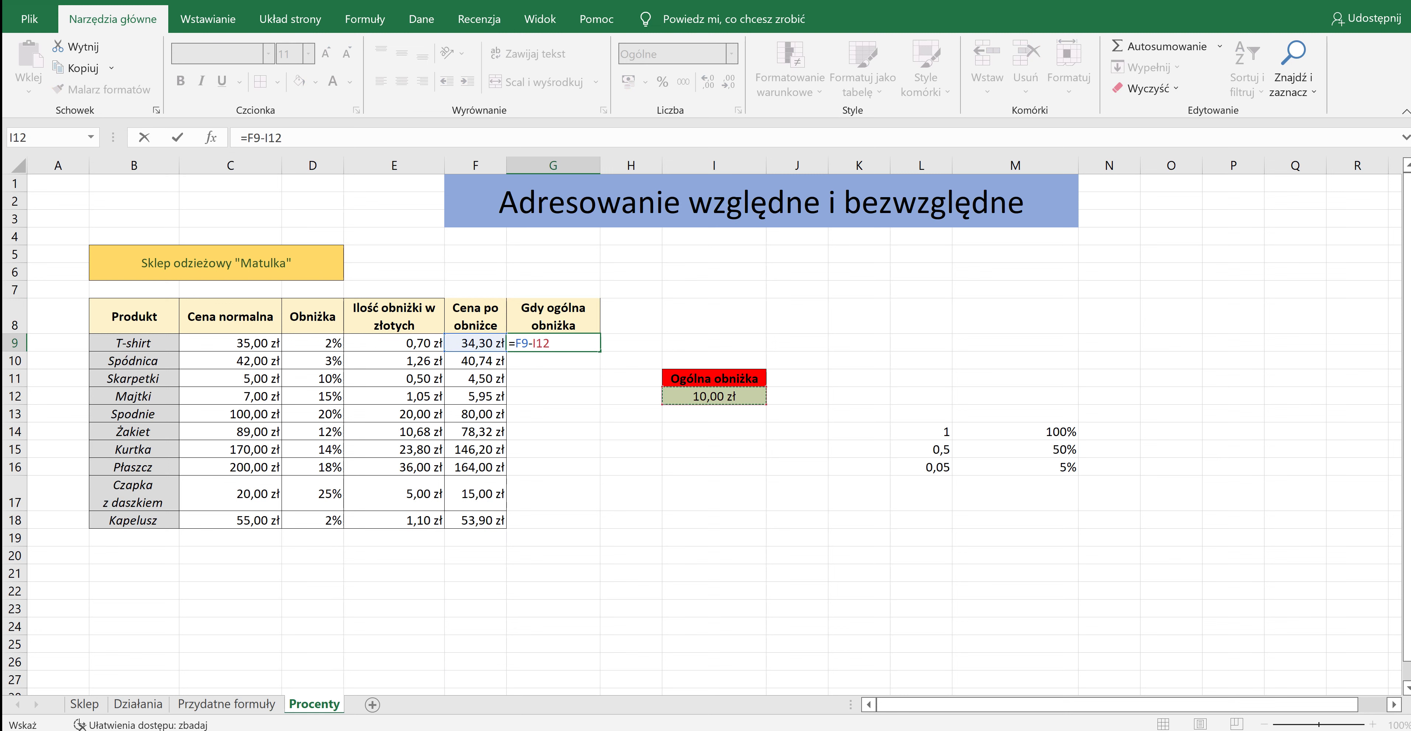
{"action": "key", "text": "Return"}
{"action": "left_click", "coordinate": [553, 342]}
{"action": "left_click_drag", "start_coordinate": [599, 351], "coordinate": [599, 523]}
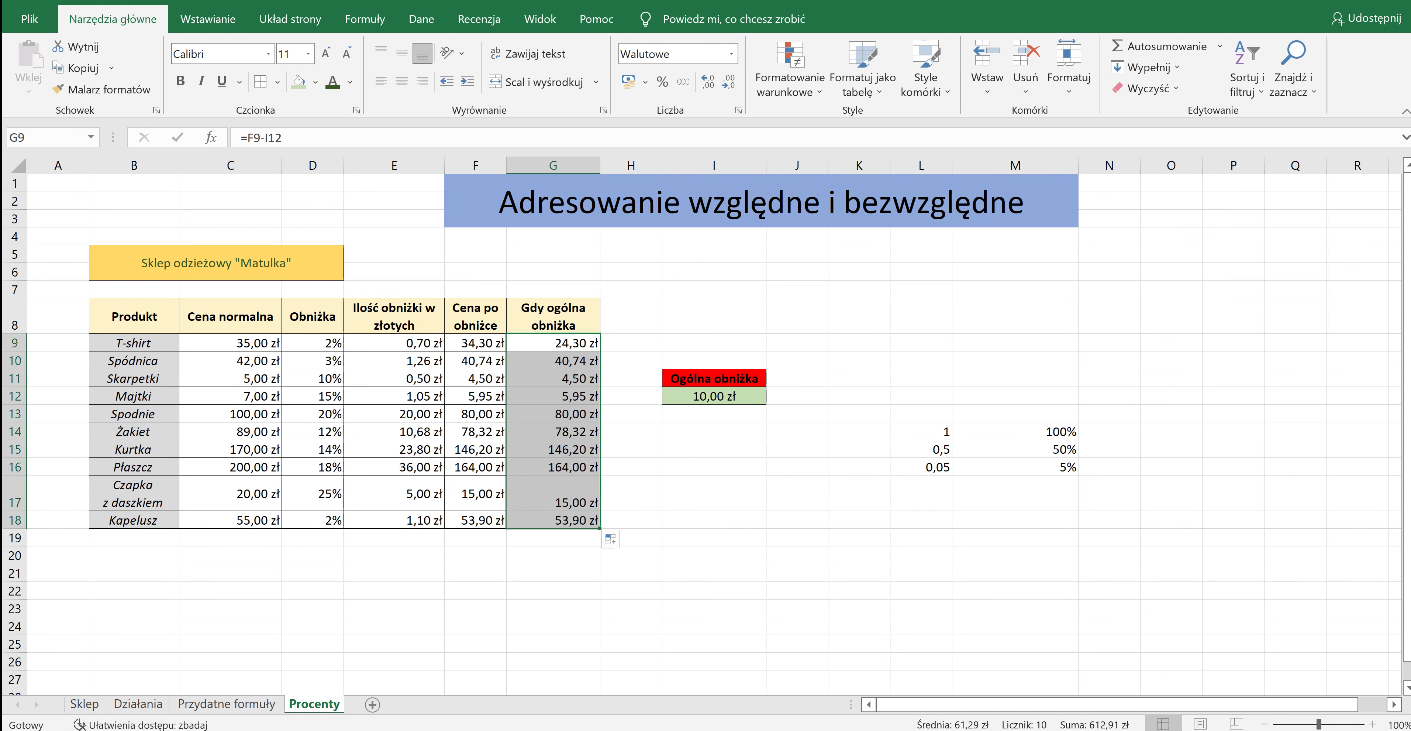
Step: Check G10's shifted reference and clear the wrong results in G10:G18
{"action": "left_click", "coordinate": [553, 360]}
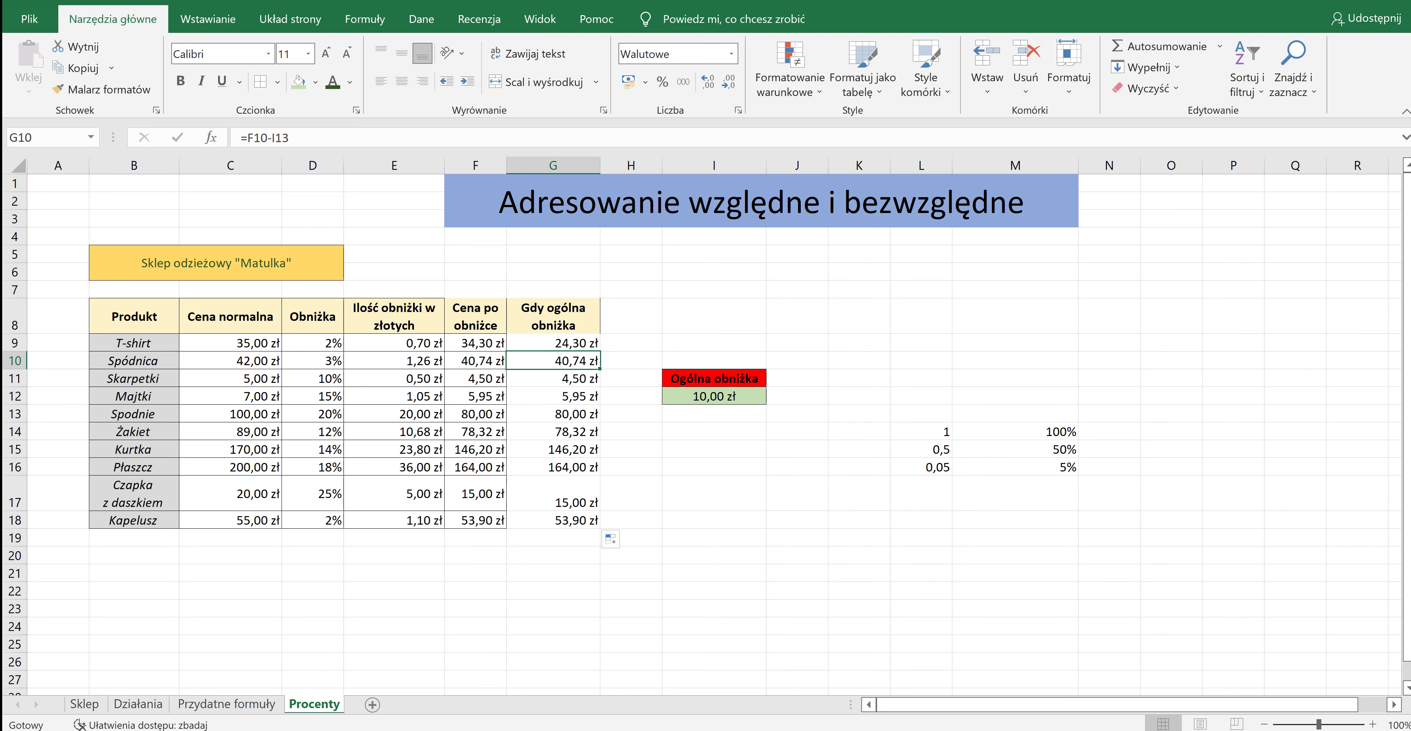
{"action": "left_click_drag", "start_coordinate": [554, 360], "coordinate": [554, 520]}
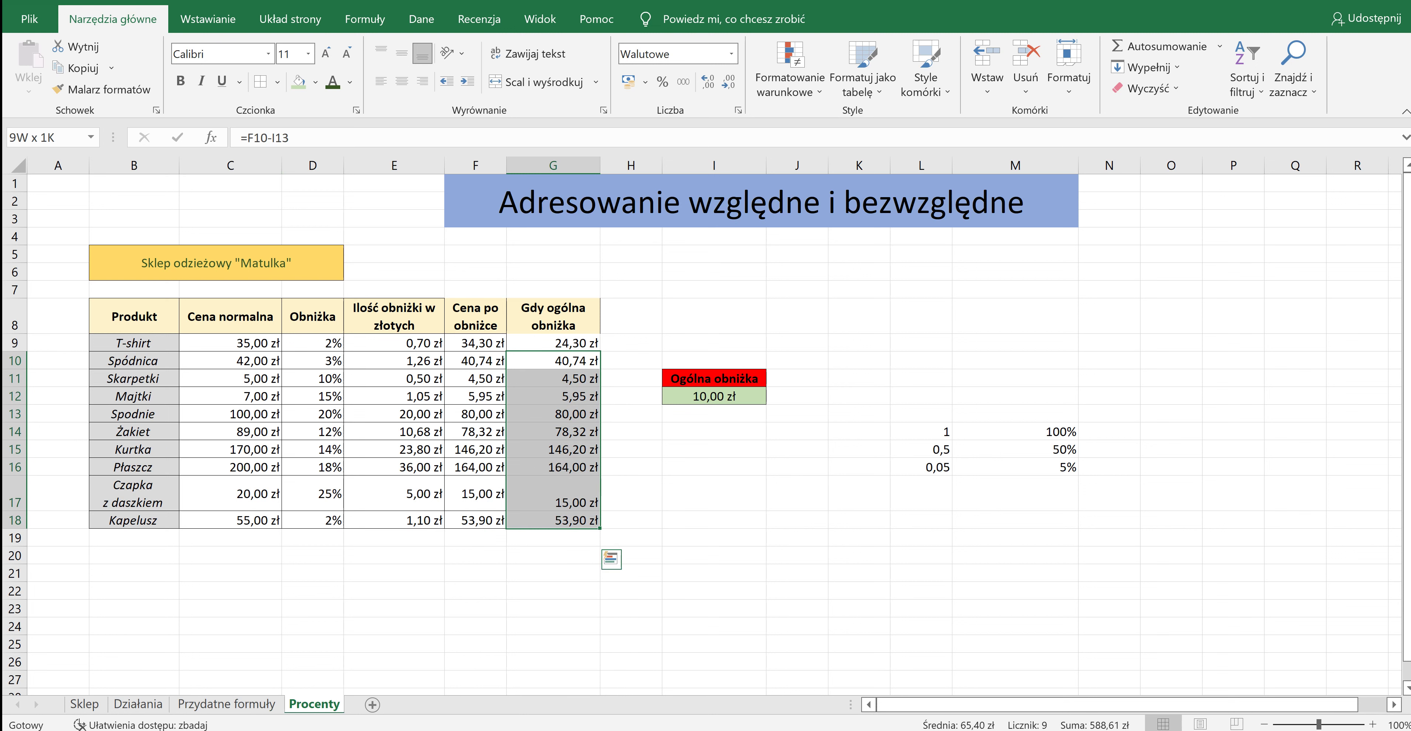
{"action": "key", "text": "Delete"}
{"action": "left_click", "coordinate": [714, 396]}
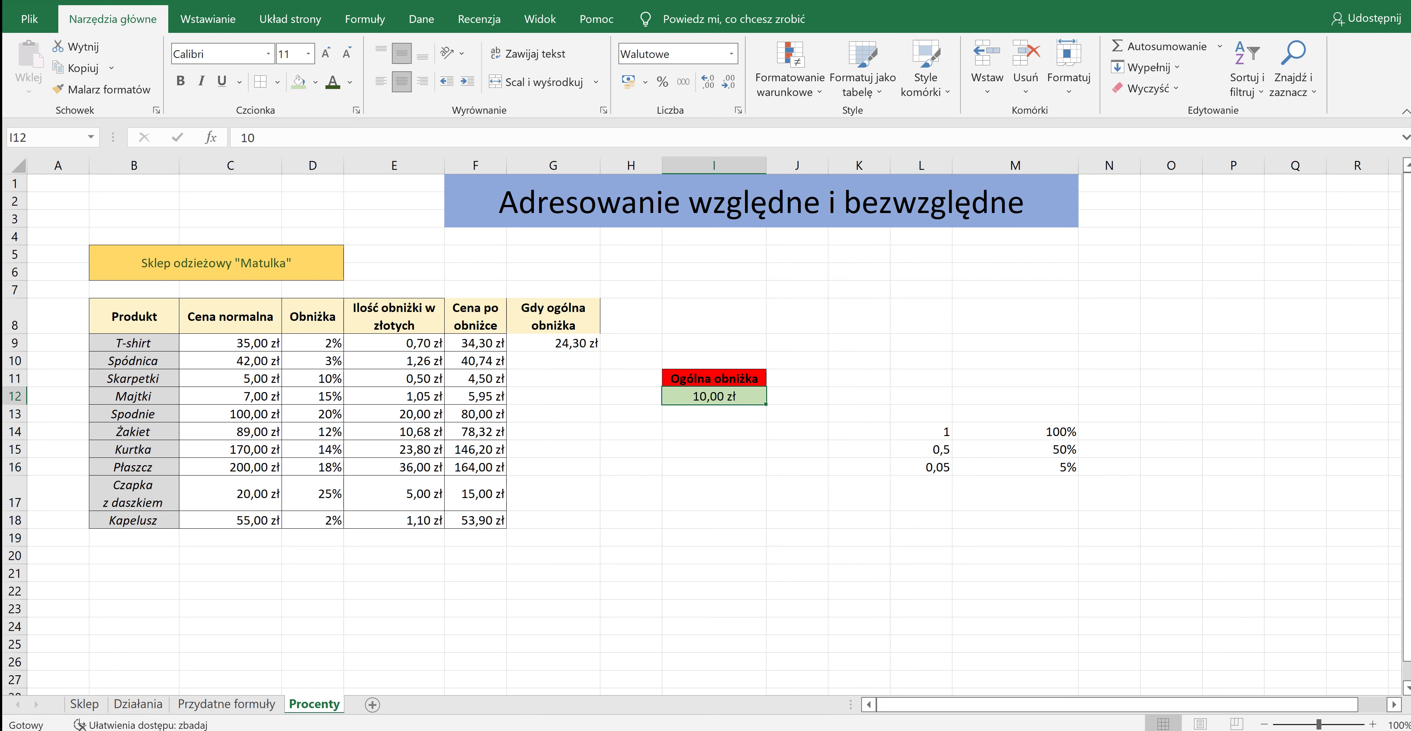
Step: Change G9 to =F9-$I$12 and fill it down to G18
{"action": "left_click", "coordinate": [553, 343]}
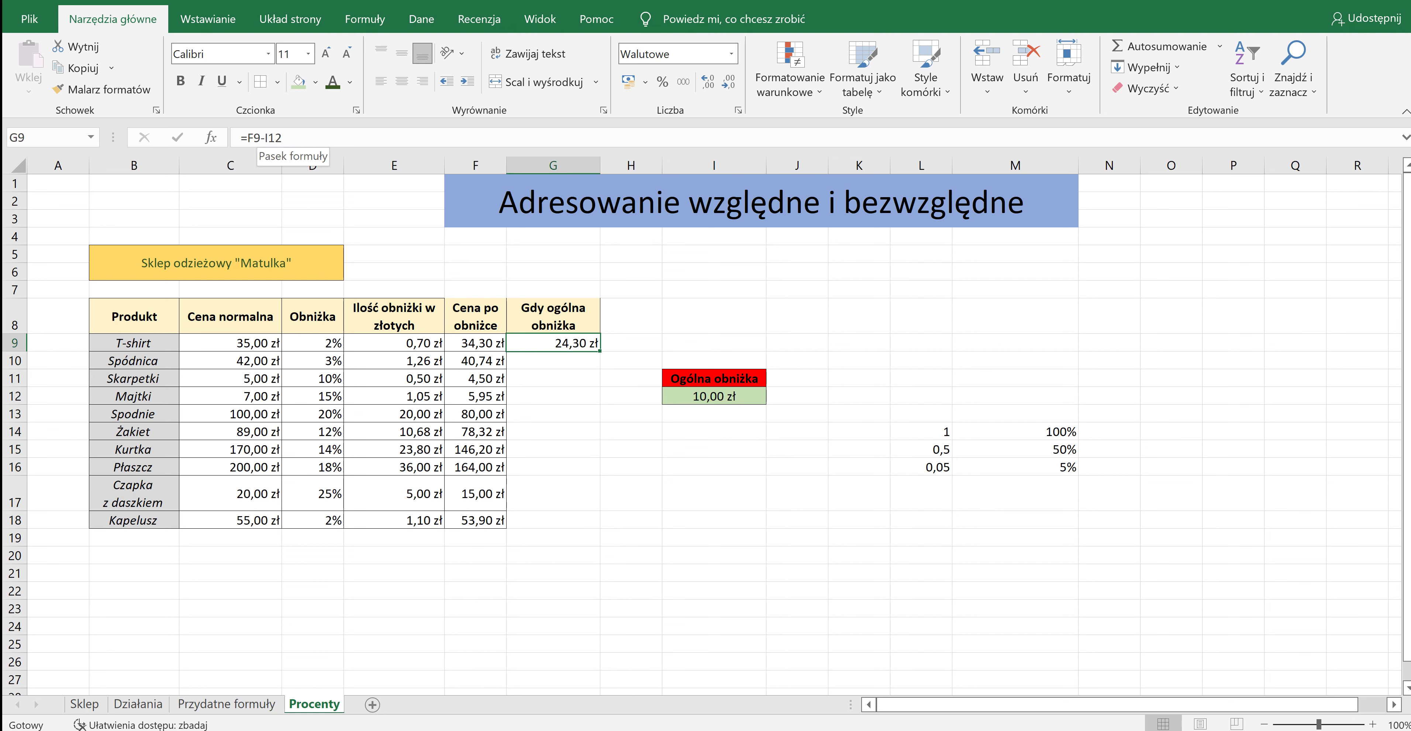
{"action": "left_click", "coordinate": [265, 137]}
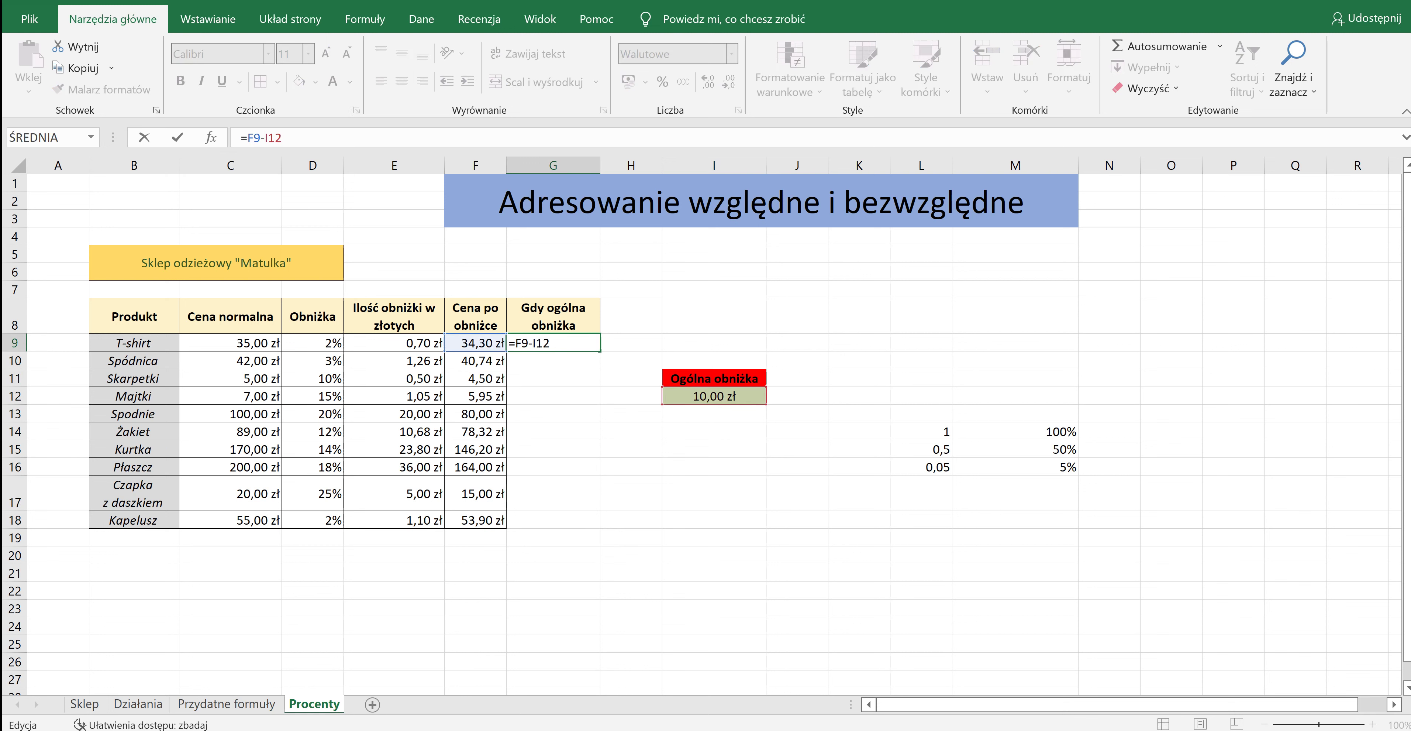
{"action": "type", "text": "$0"}
{"action": "key", "text": "BackSpace"}
{"action": "type", "text": "$"}
{"action": "key", "text": "Return"}
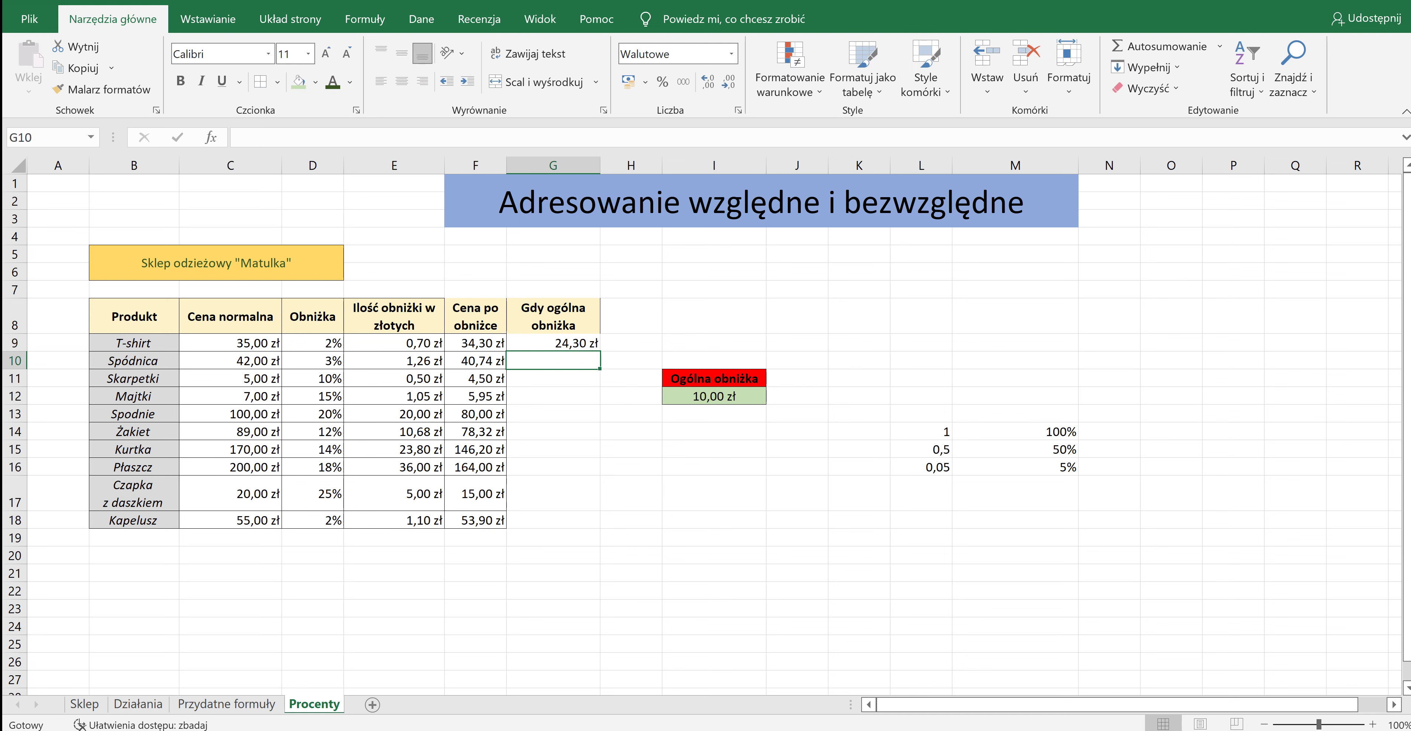
{"action": "left_click", "coordinate": [553, 343]}
{"action": "left_click_drag", "start_coordinate": [600, 351], "coordinate": [600, 523]}
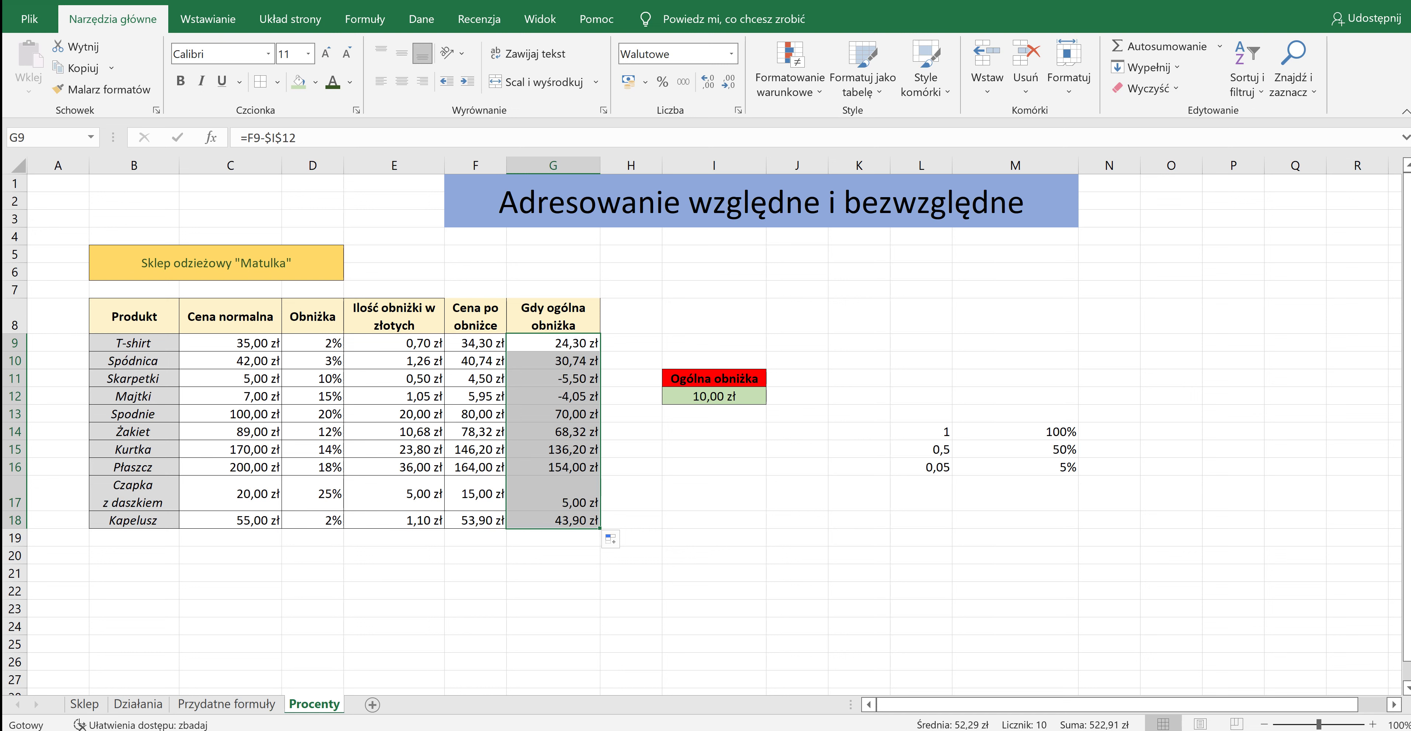
Step: Set the Skarpetki normal price in C11 to 15 and Majtki in C12 to 12
{"action": "left_click", "coordinate": [230, 378]}
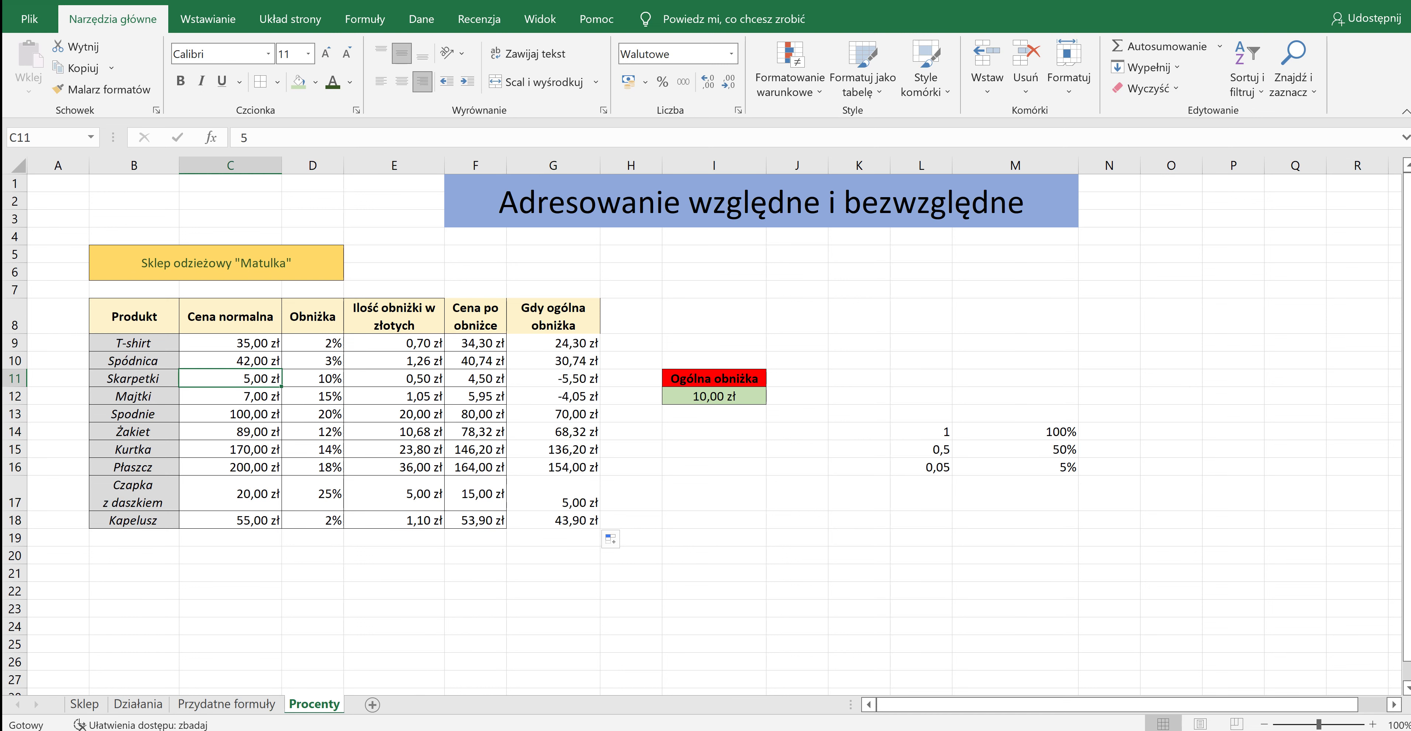
{"action": "type", "text": "15"}
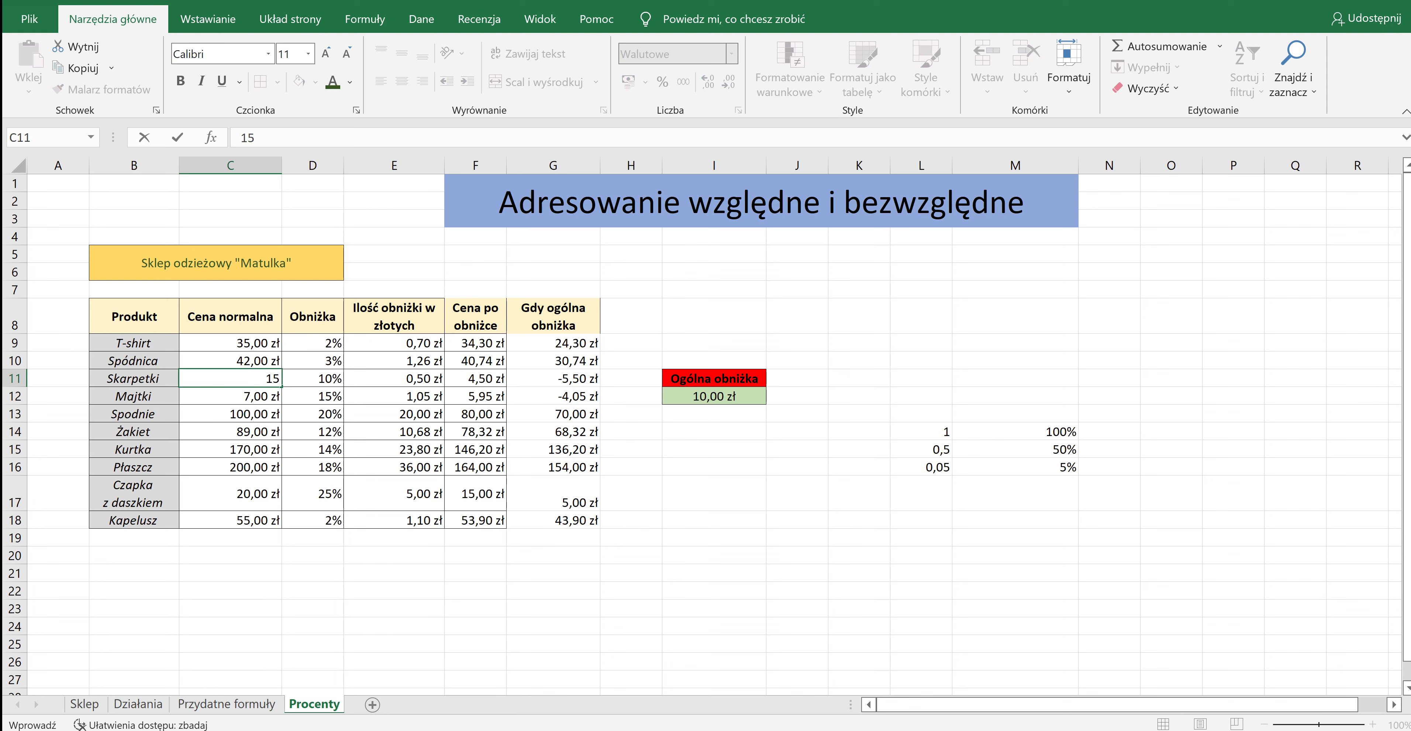
{"action": "key", "text": "Return"}
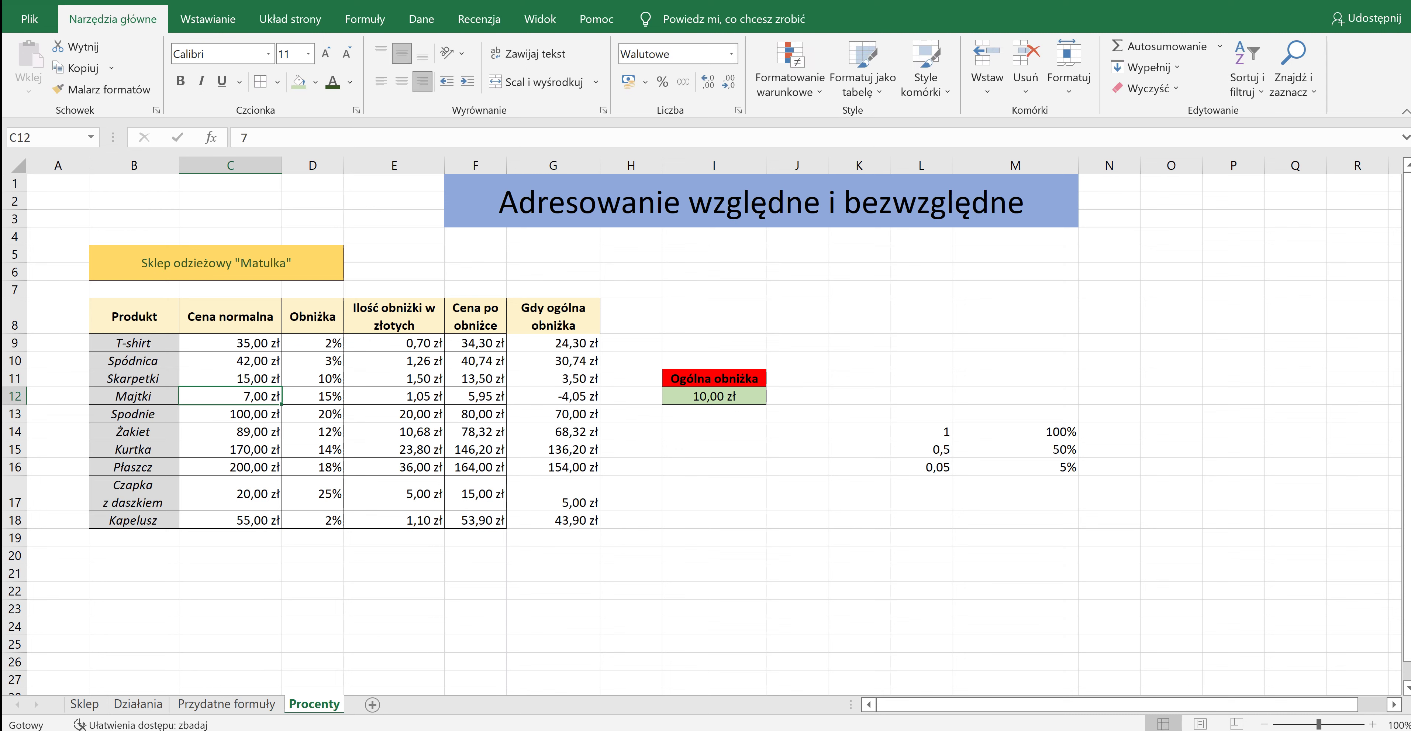
{"action": "type", "text": "12"}
{"action": "key", "text": "Return"}
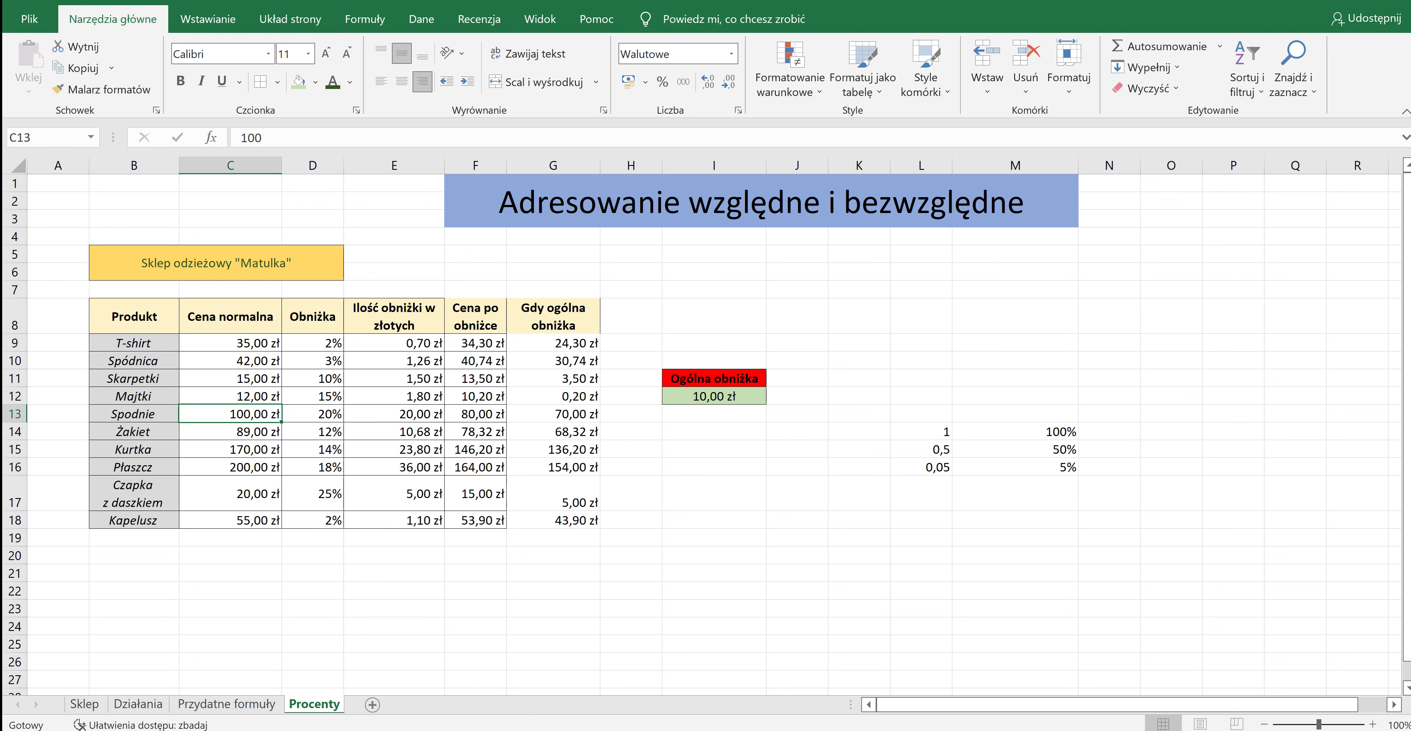
{"action": "double_click", "coordinate": [553, 342]}
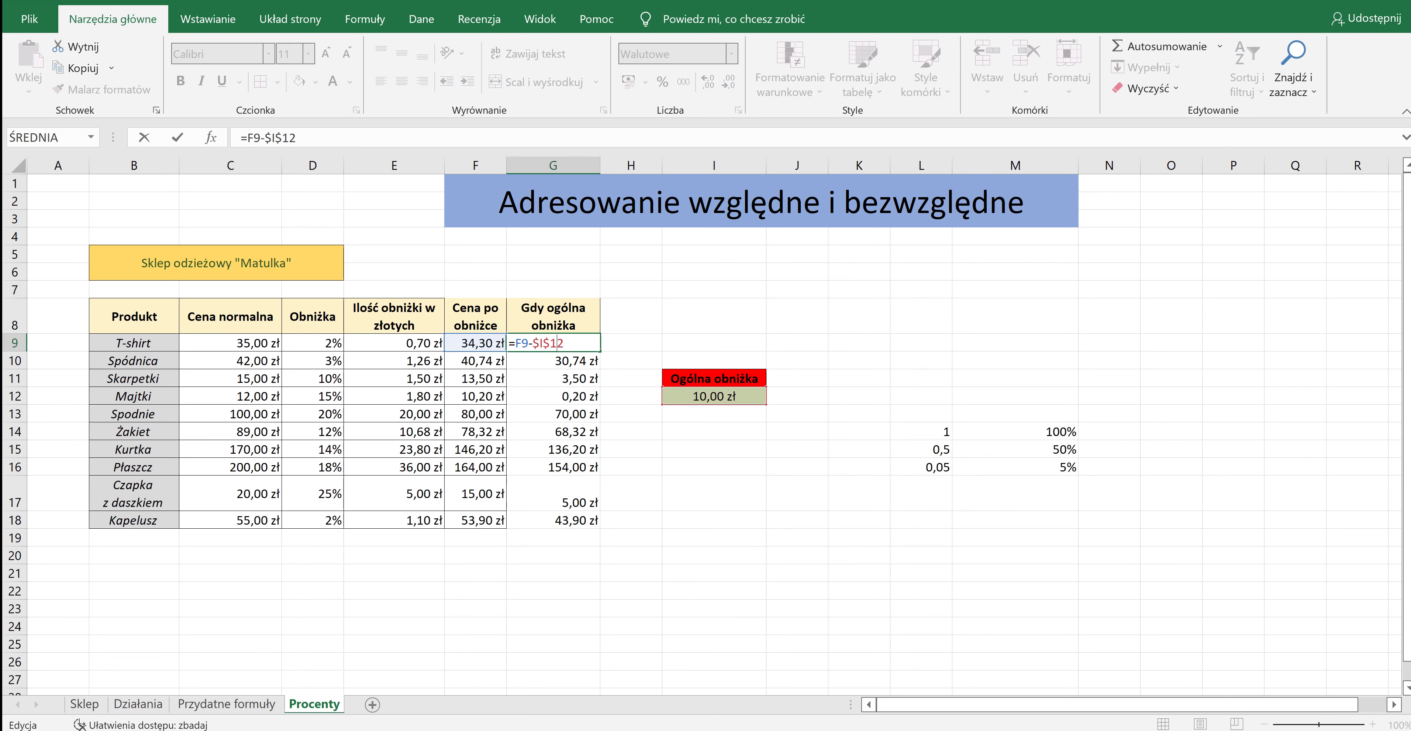
{"action": "key", "text": "Escape"}
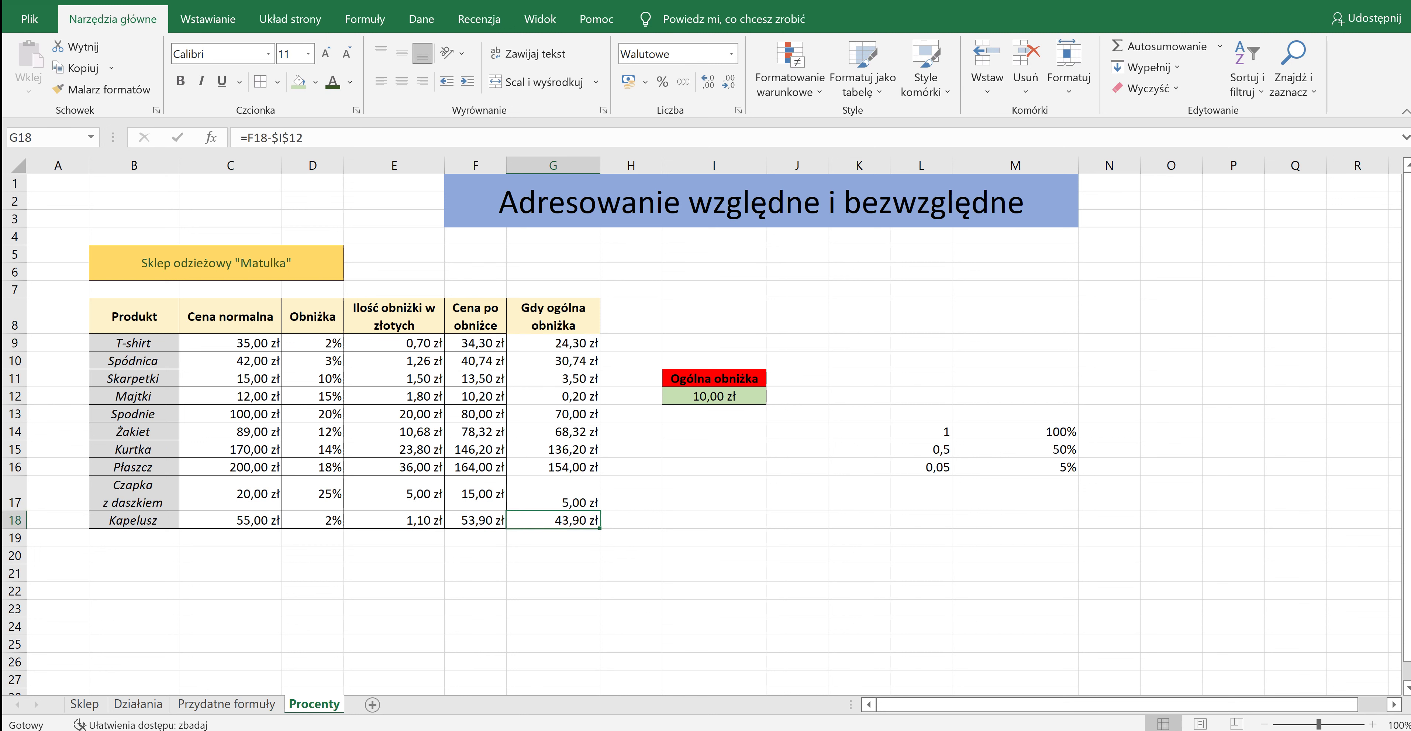
{"action": "left_click", "coordinate": [553, 360]}
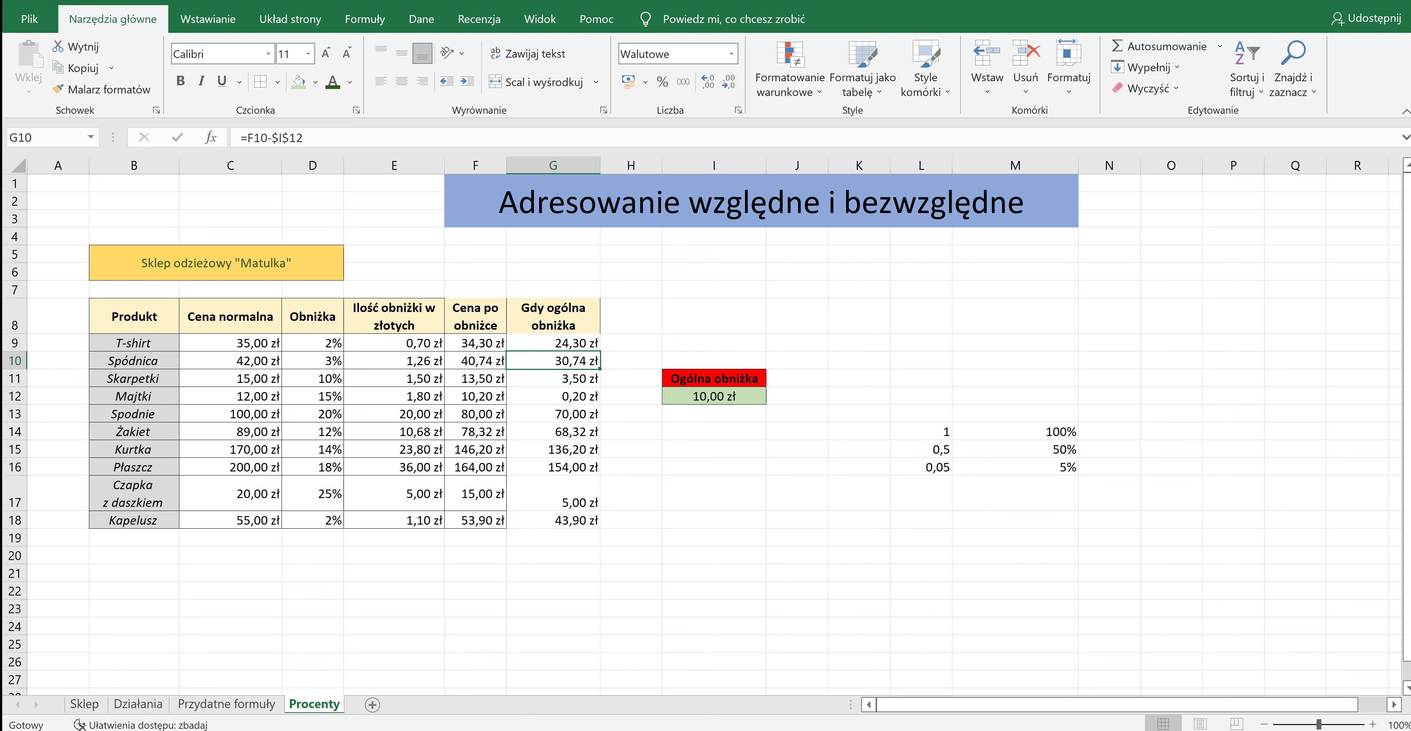
{"action": "left_click", "coordinate": [230, 361]}
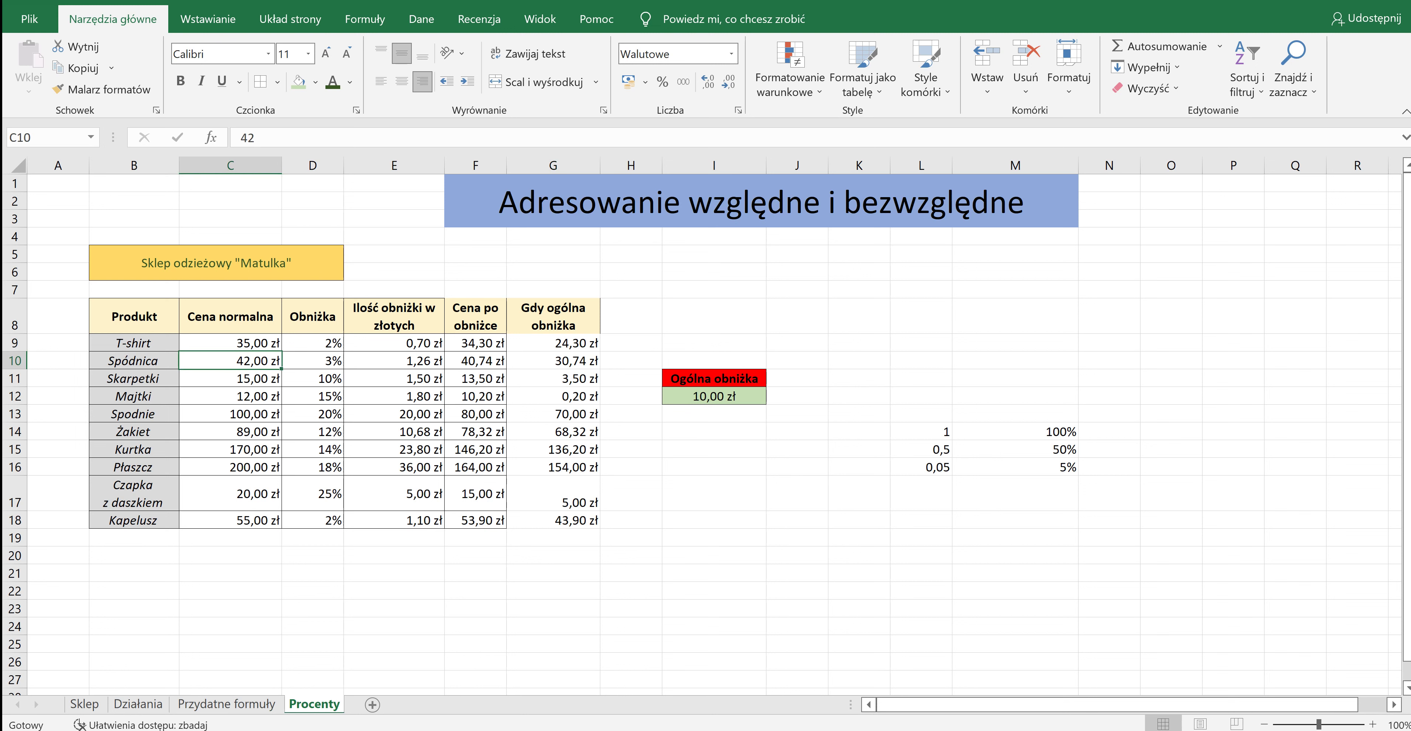
{"action": "left_click", "coordinate": [553, 342]}
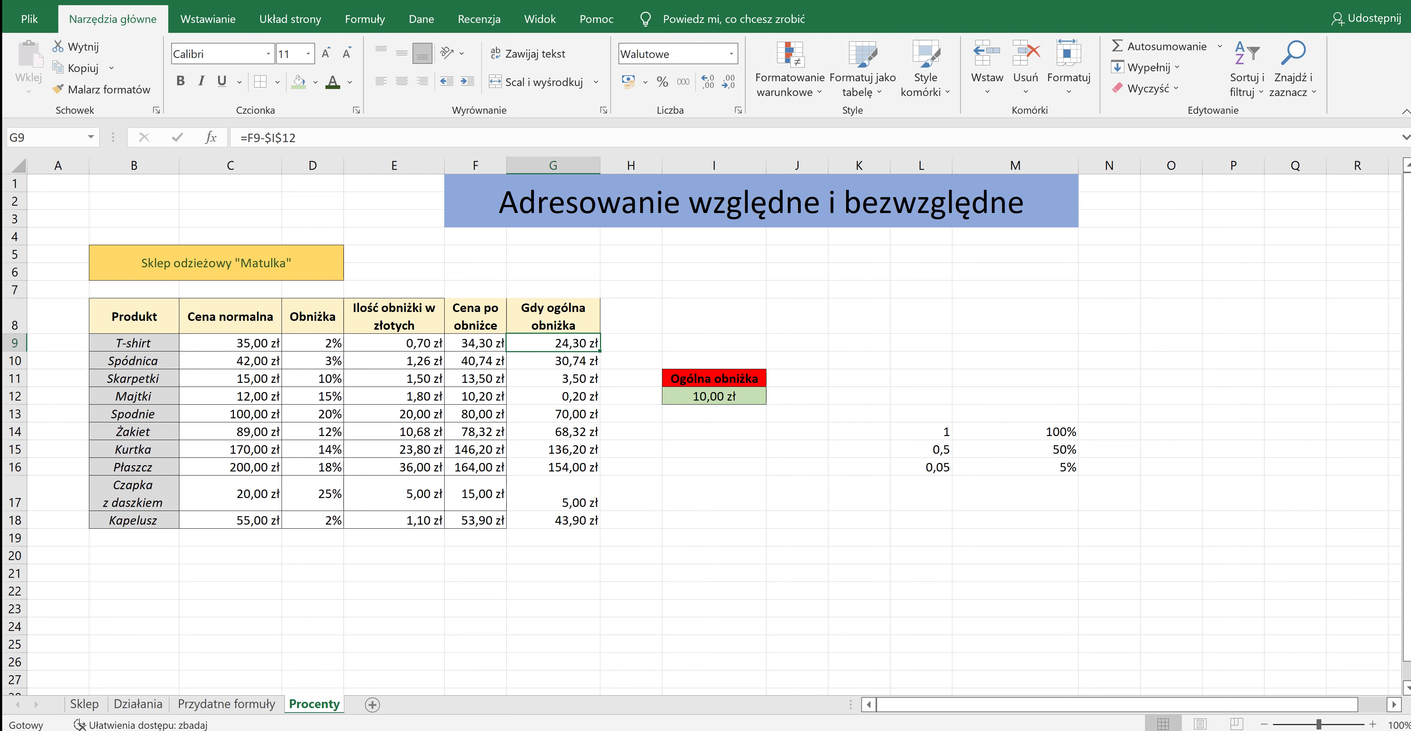
{"action": "left_click", "coordinate": [230, 342]}
{"action": "left_click", "coordinate": [476, 343]}
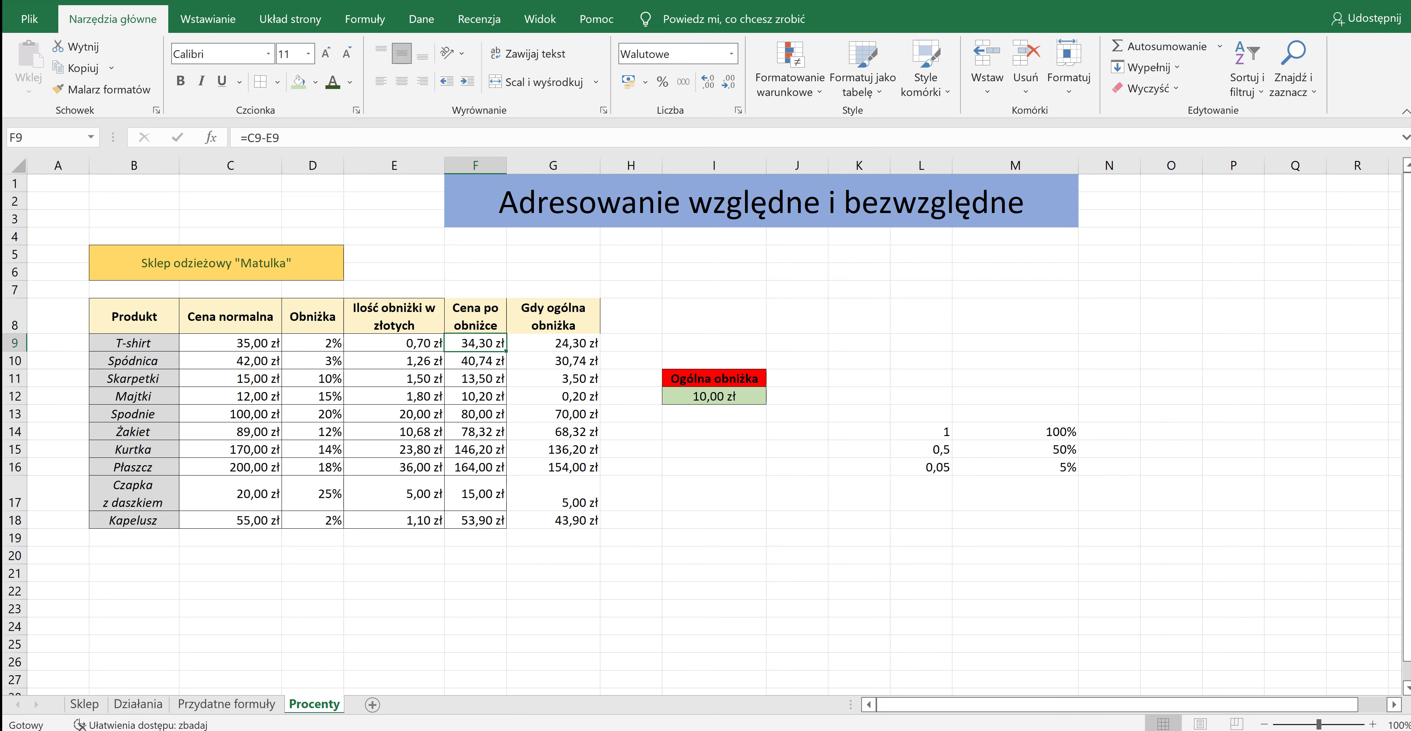
{"action": "left_click", "coordinate": [553, 343]}
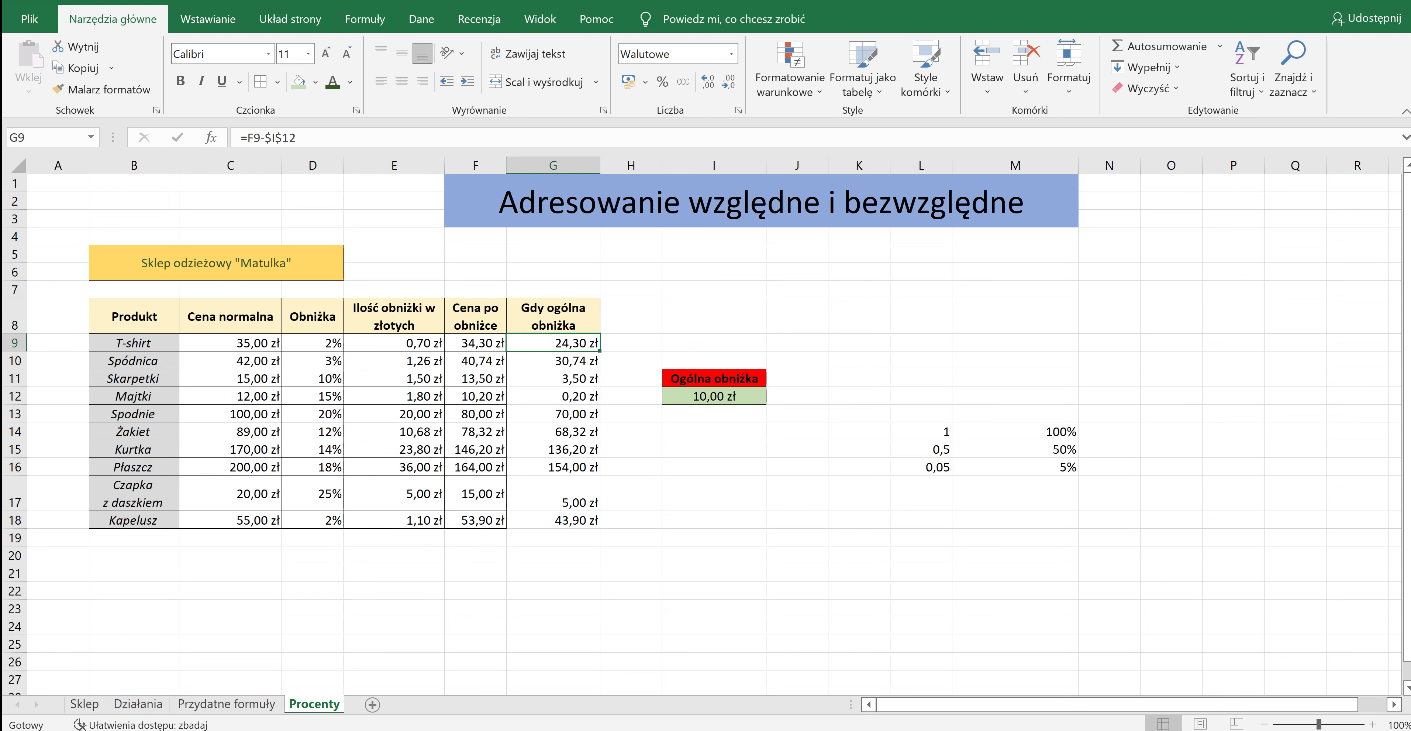
{"action": "left_click", "coordinate": [553, 360]}
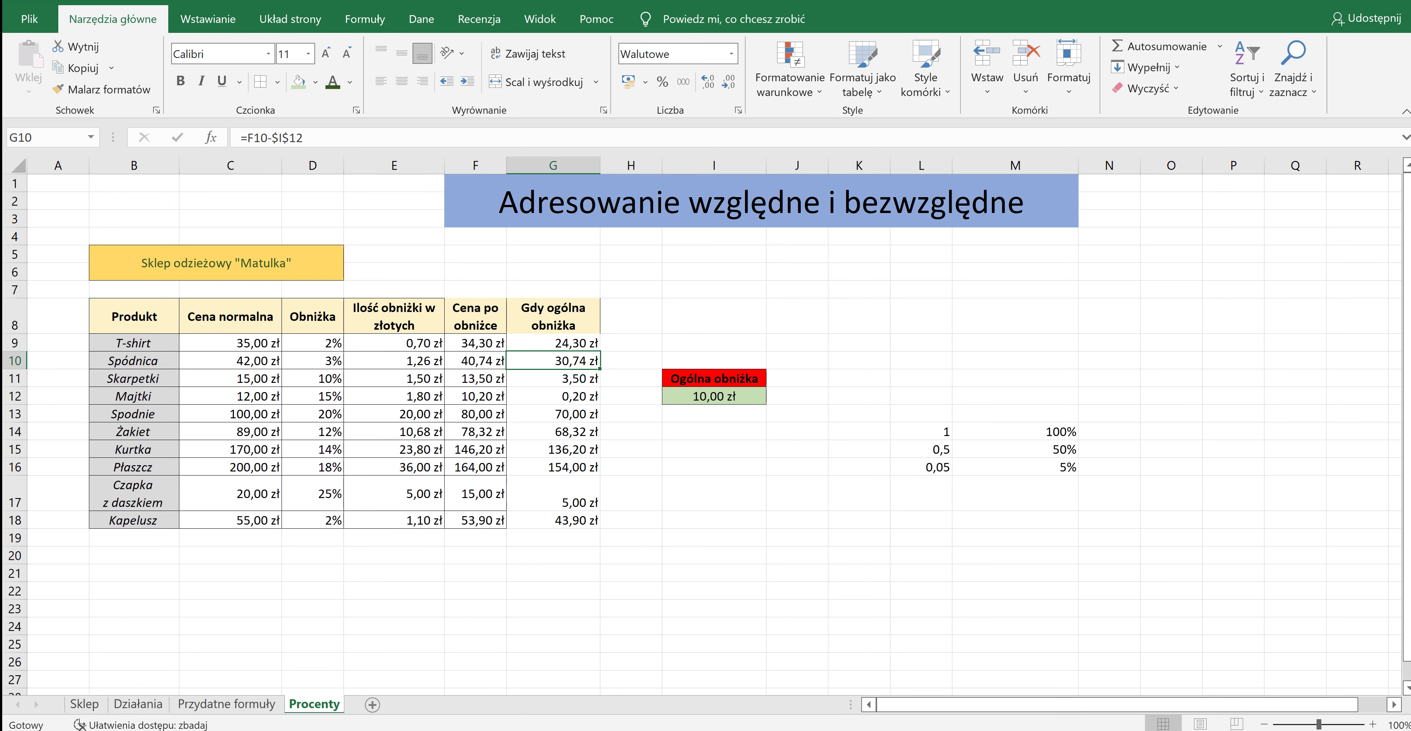
{"action": "left_click", "coordinate": [553, 378]}
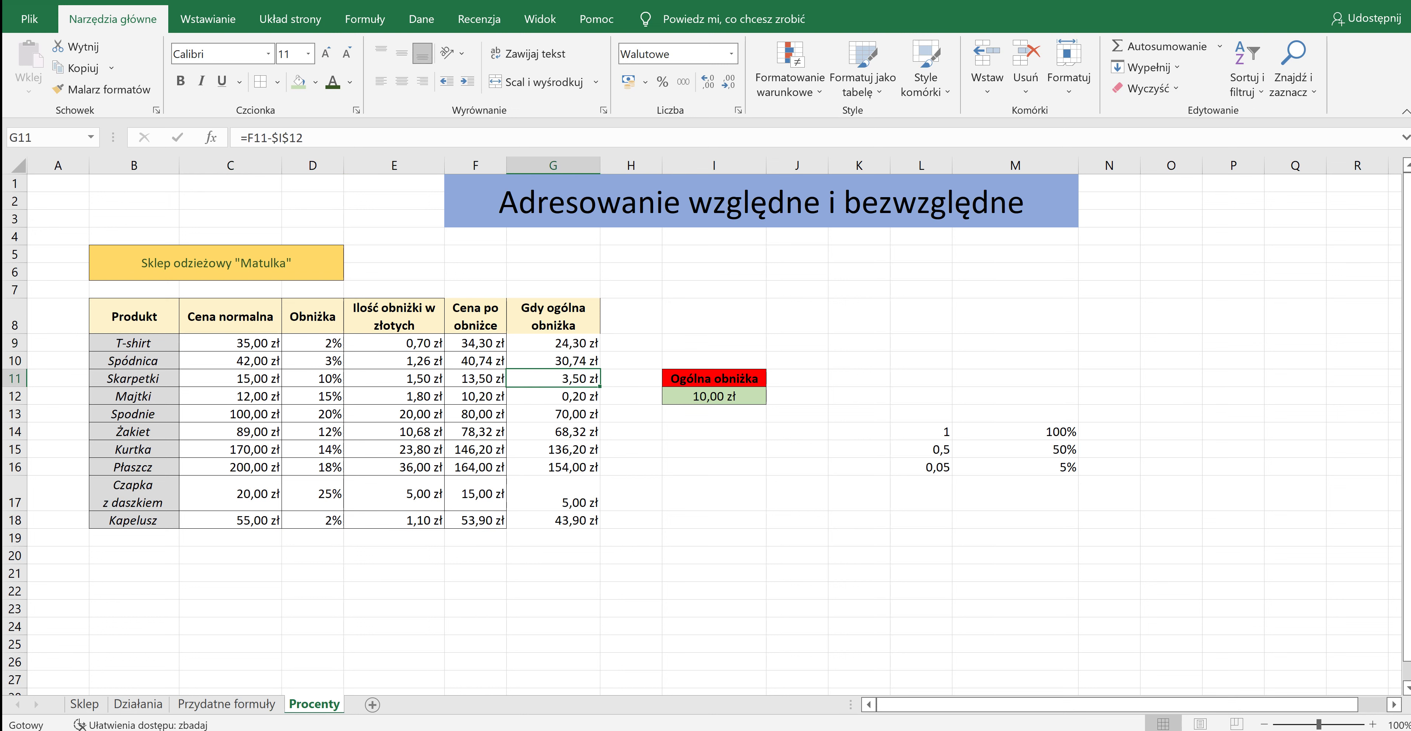
{"action": "left_click", "coordinate": [553, 342]}
{"action": "left_click", "coordinate": [475, 342]}
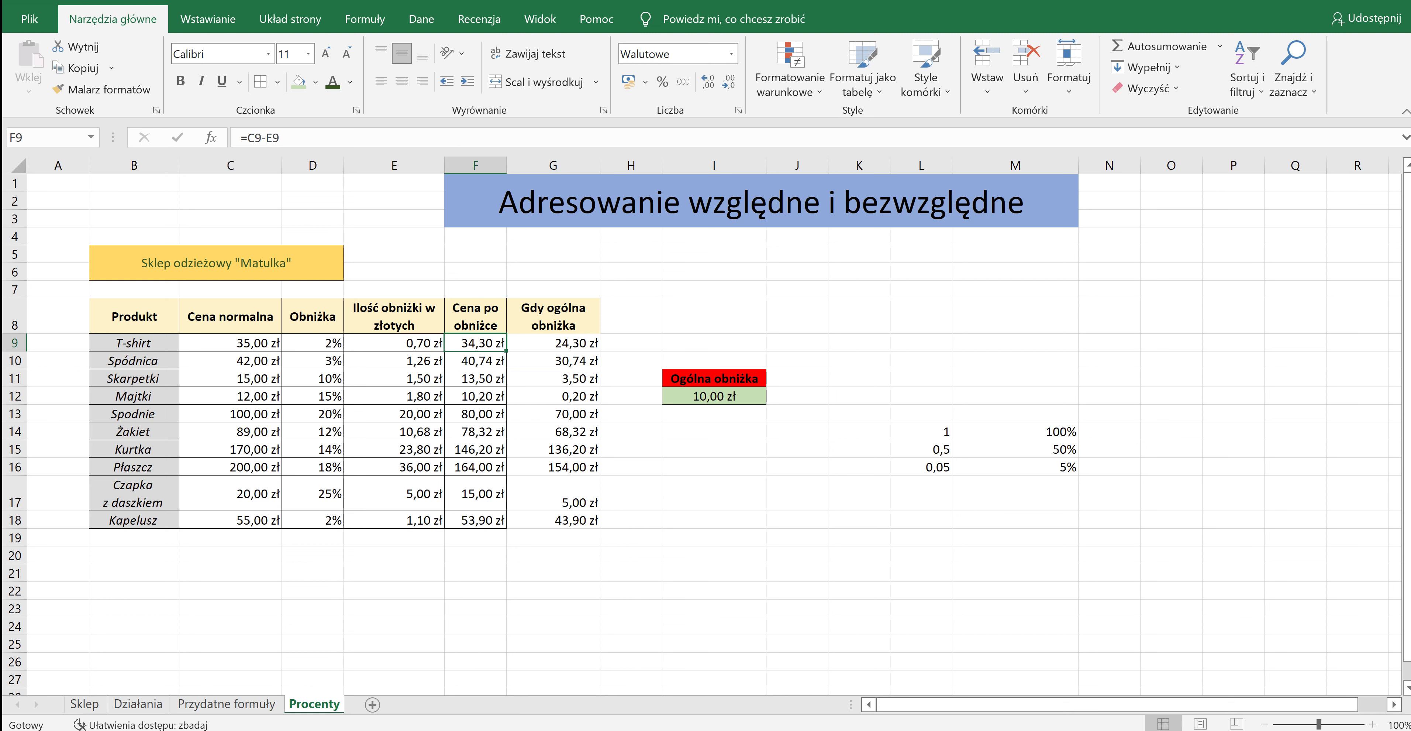
{"action": "left_click", "coordinate": [553, 343]}
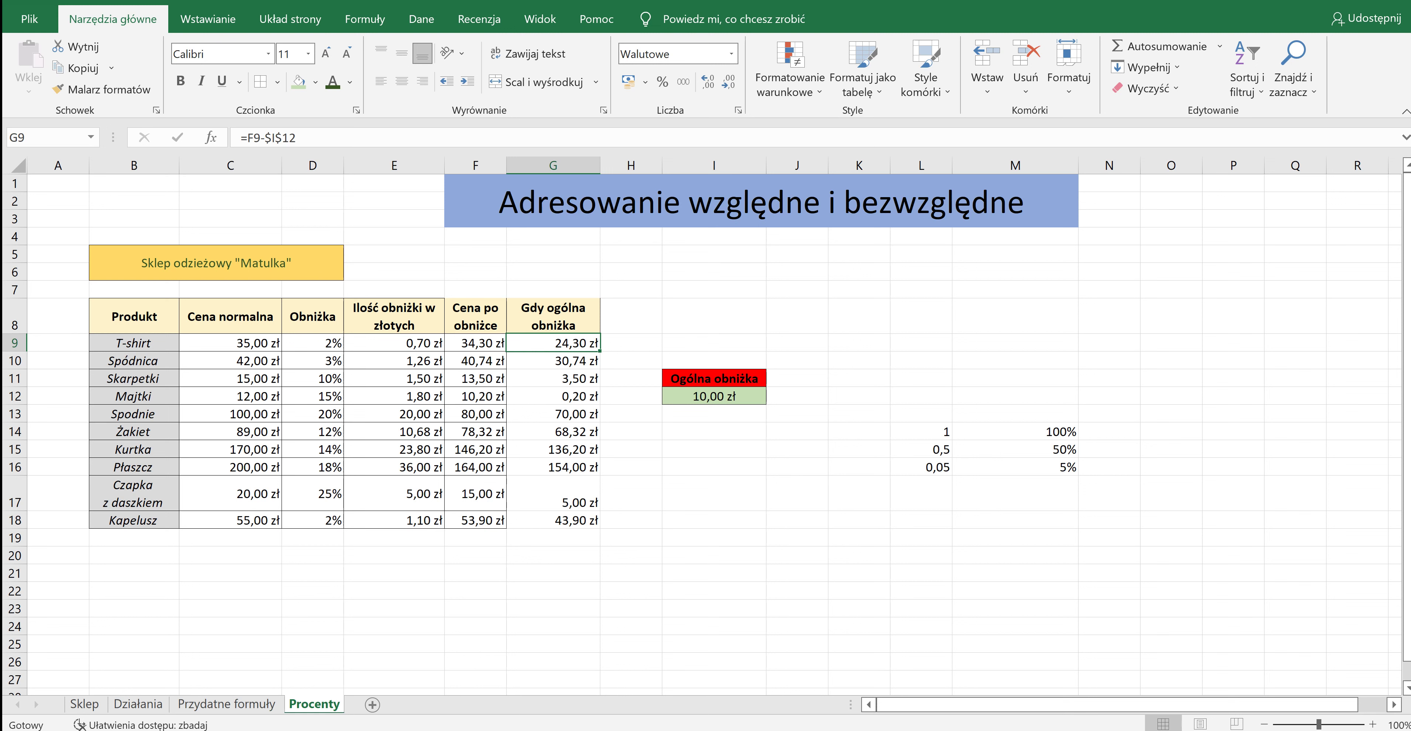
{"action": "left_click", "coordinate": [394, 165]}
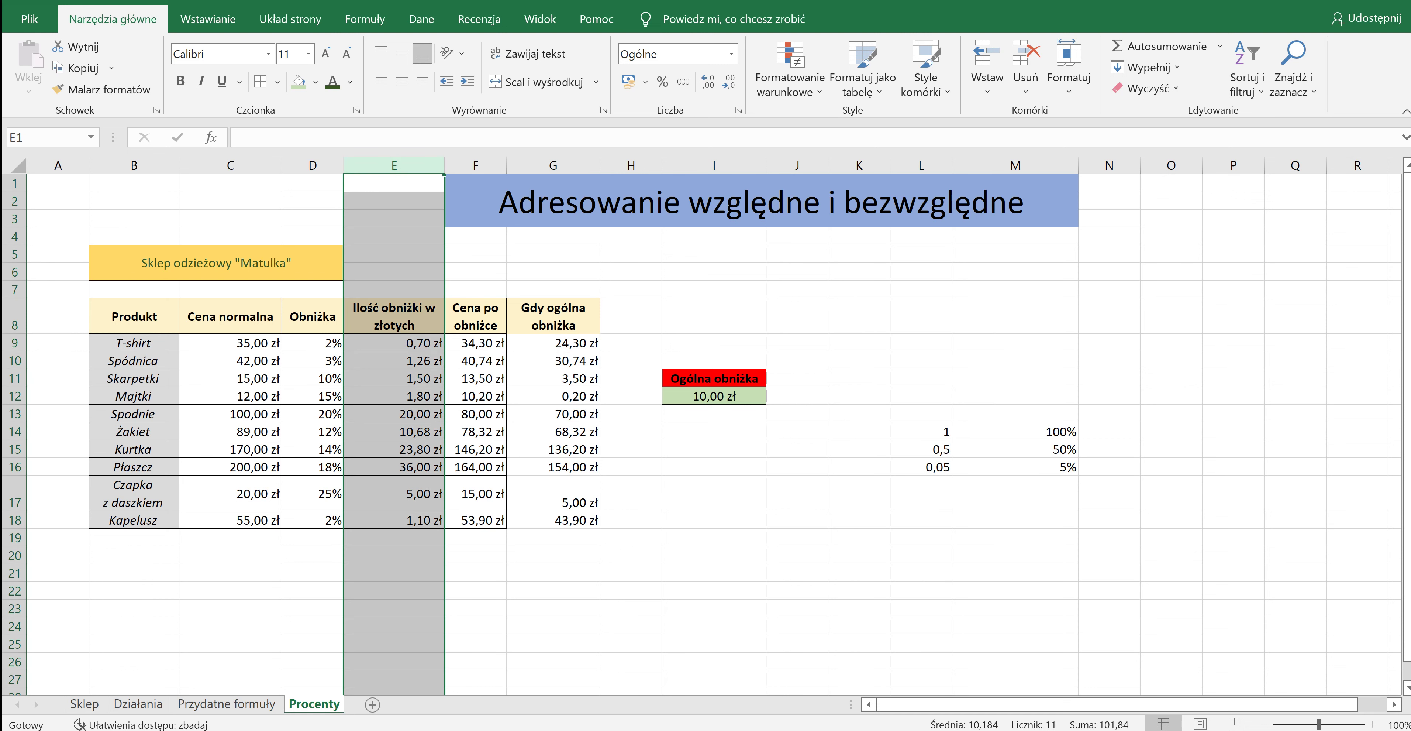
{"action": "left_click", "coordinate": [553, 316]}
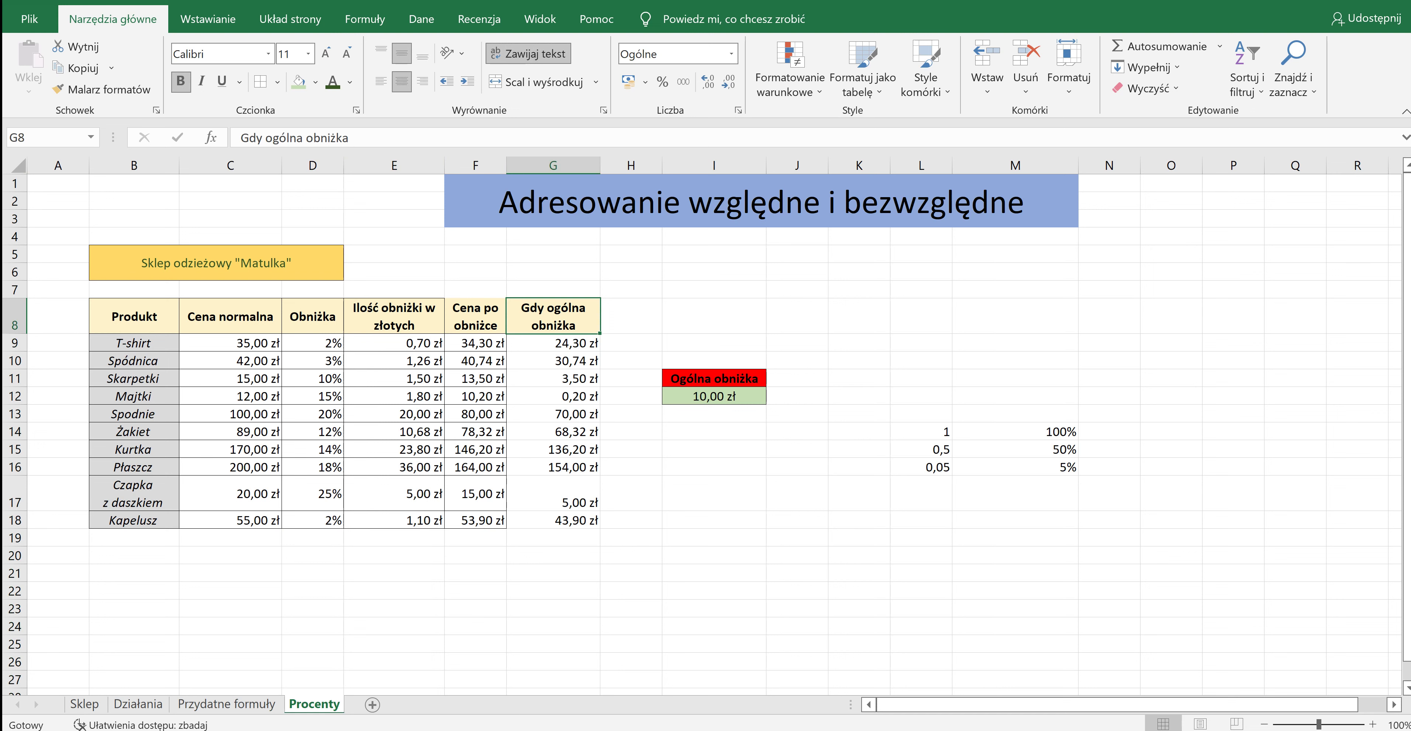
{"action": "left_click", "coordinate": [553, 165]}
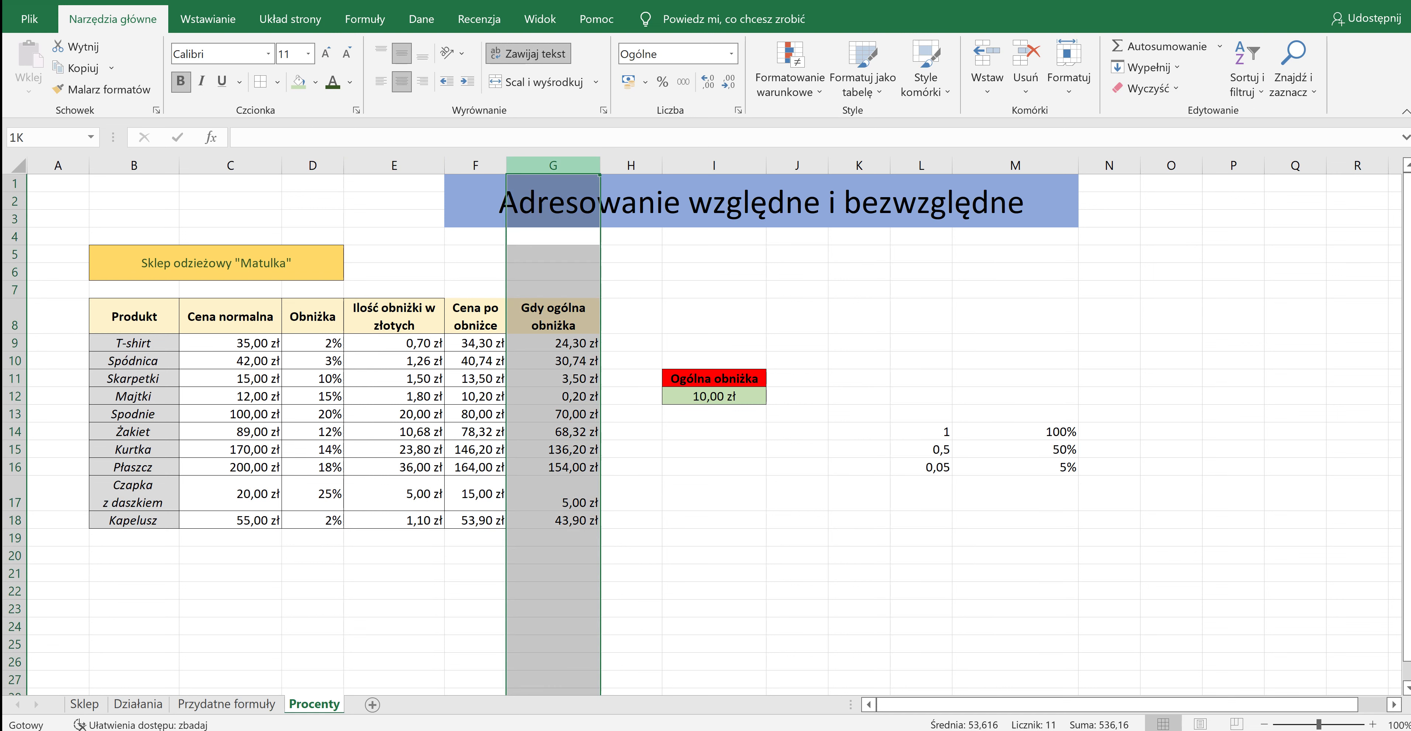
{"action": "right_click", "coordinate": [525, 165]}
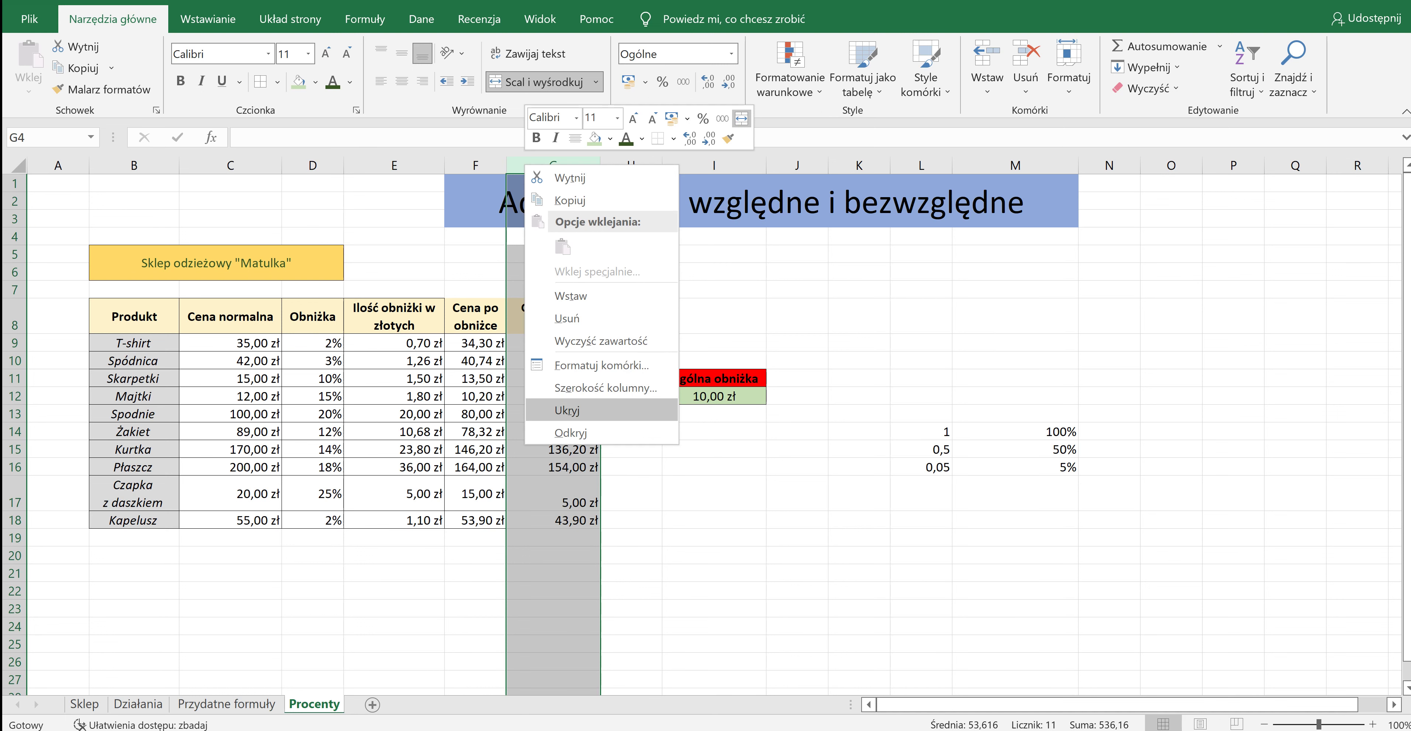
{"action": "left_click", "coordinate": [566, 410]}
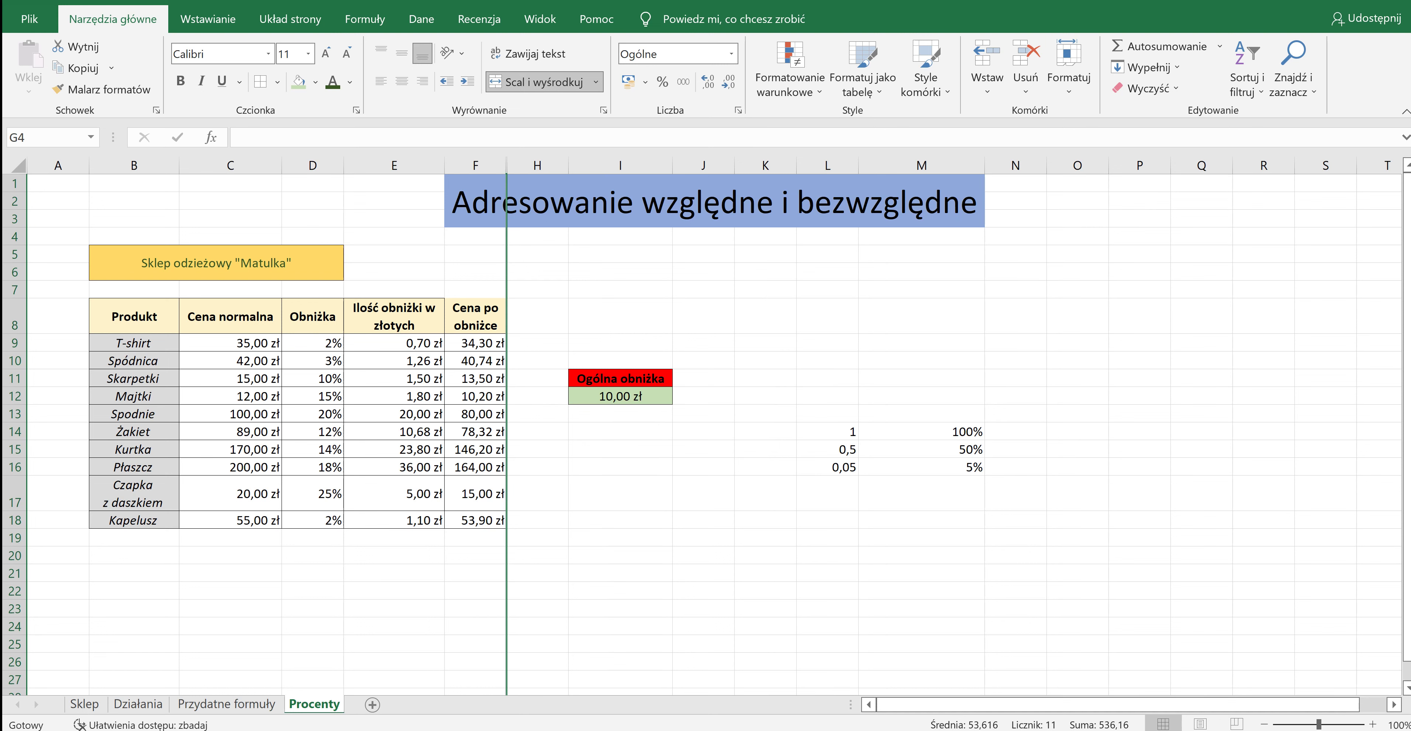
{"action": "right_click", "coordinate": [509, 164]}
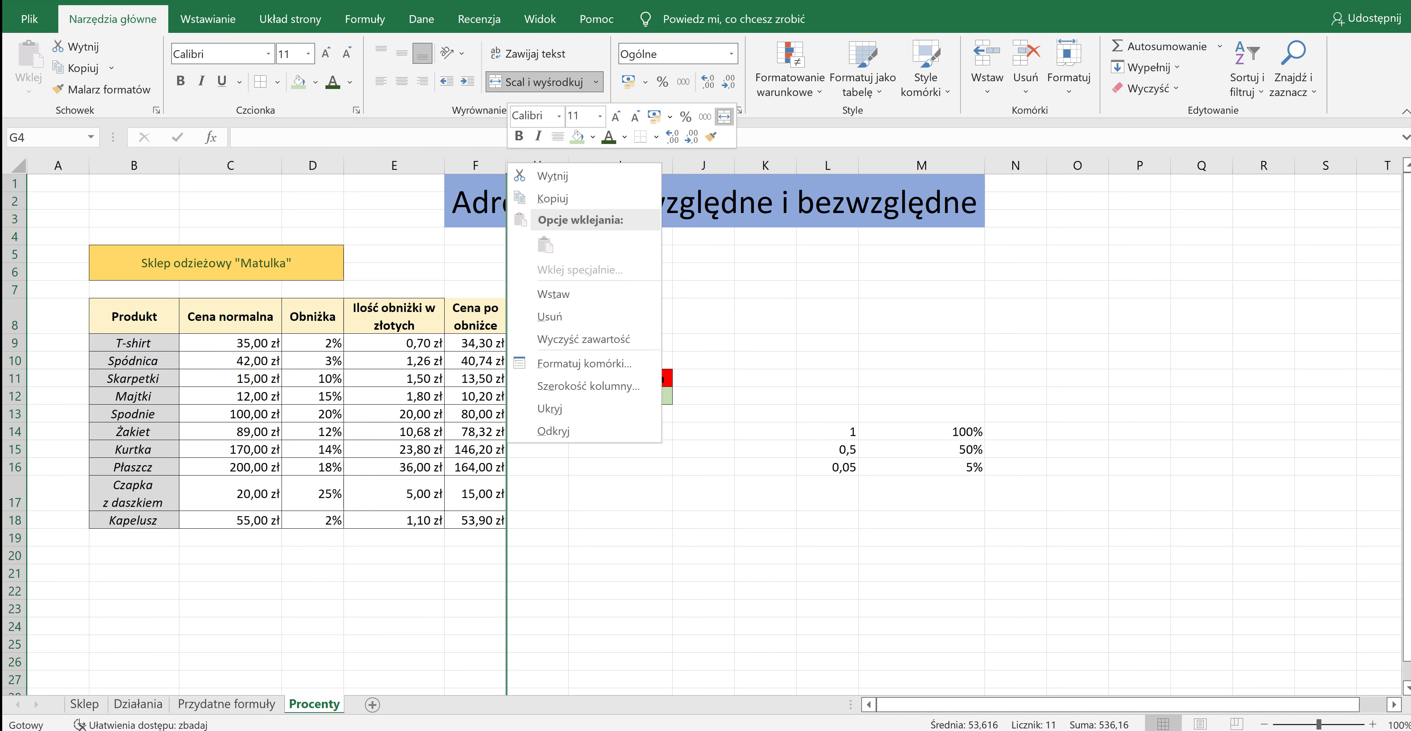
{"action": "left_click", "coordinate": [548, 430]}
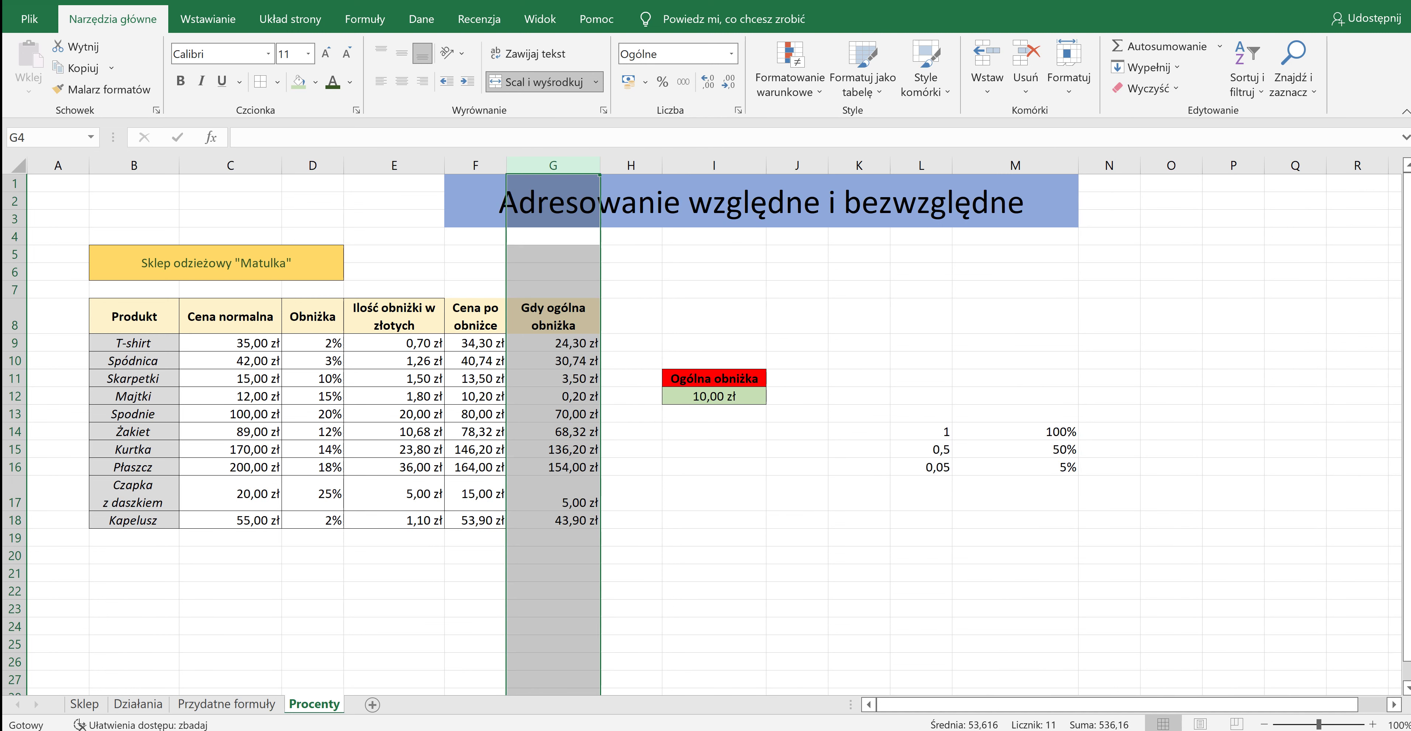
{"action": "right_click", "coordinate": [504, 164]}
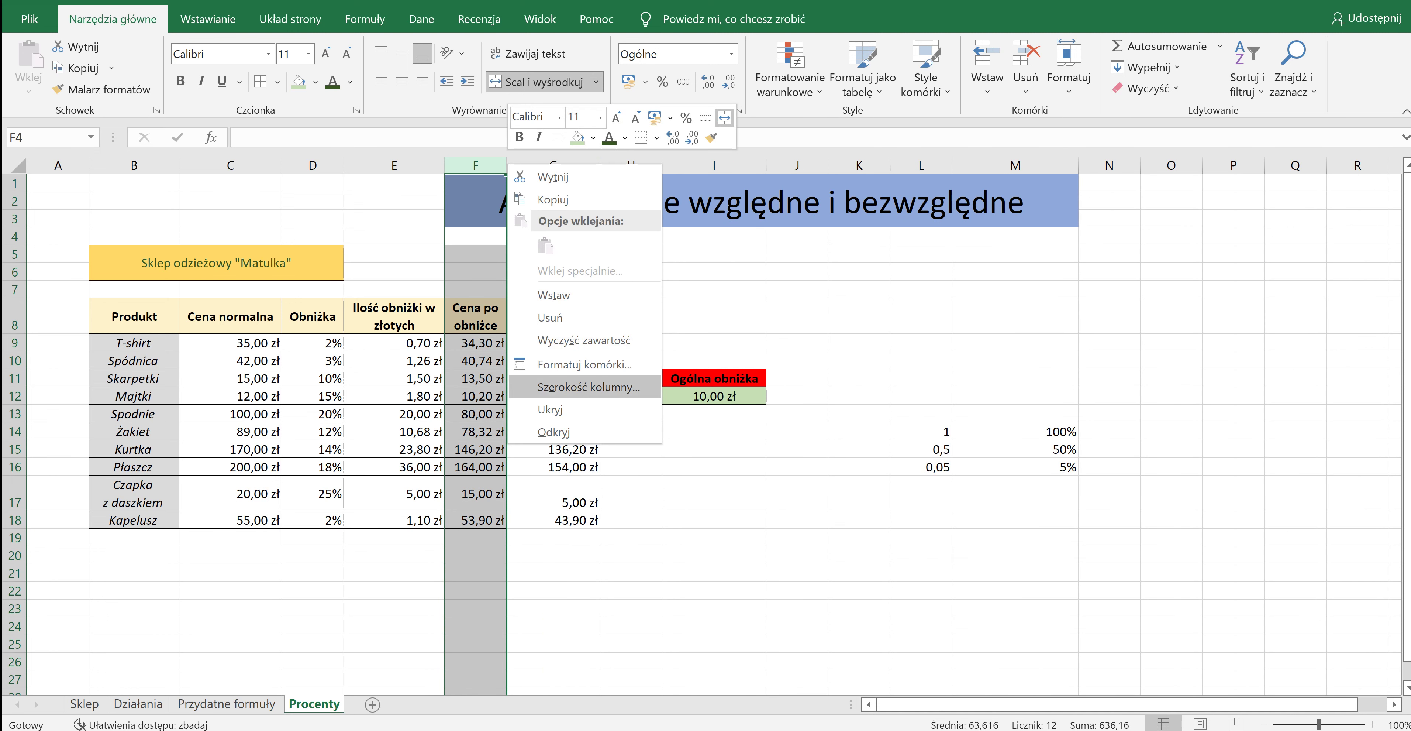
{"action": "left_click", "coordinate": [553, 431]}
{"action": "left_click", "coordinate": [553, 164]}
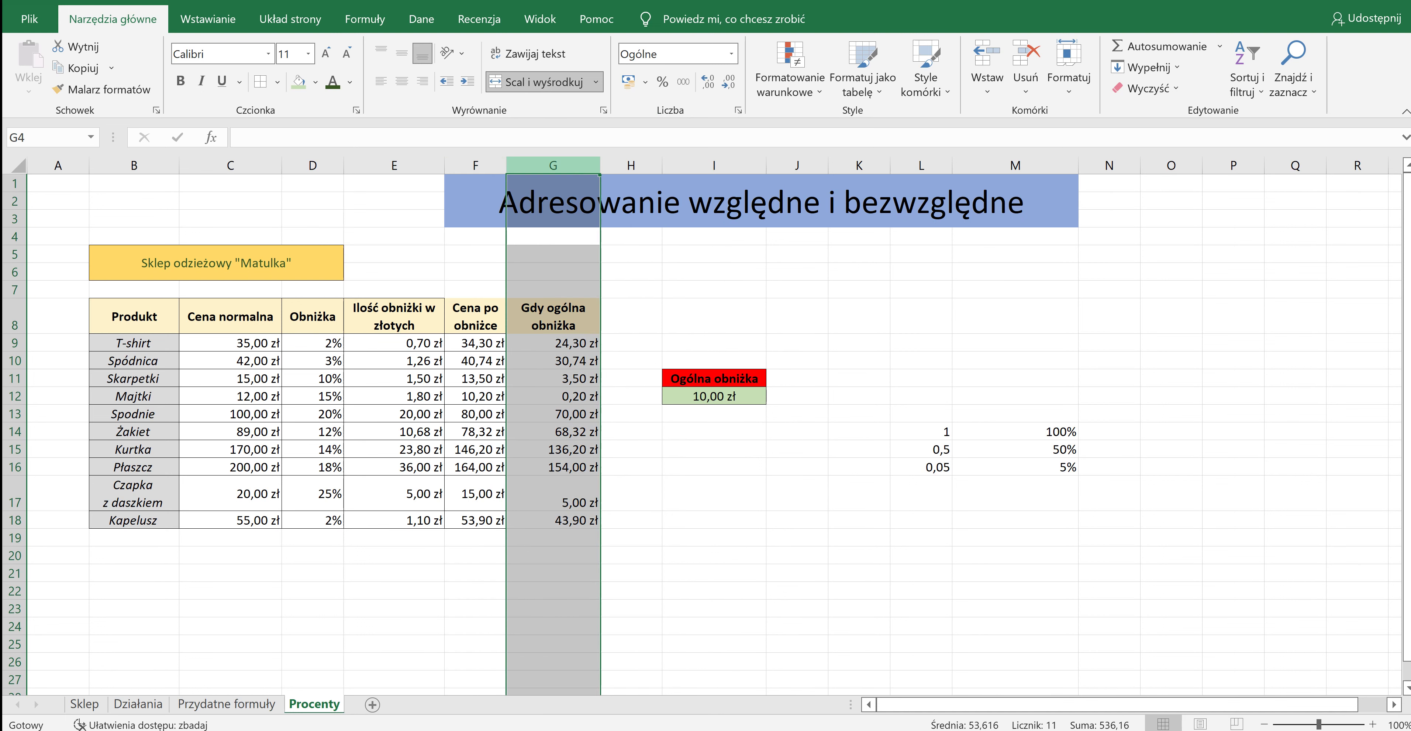
{"action": "left_click", "coordinate": [631, 271]}
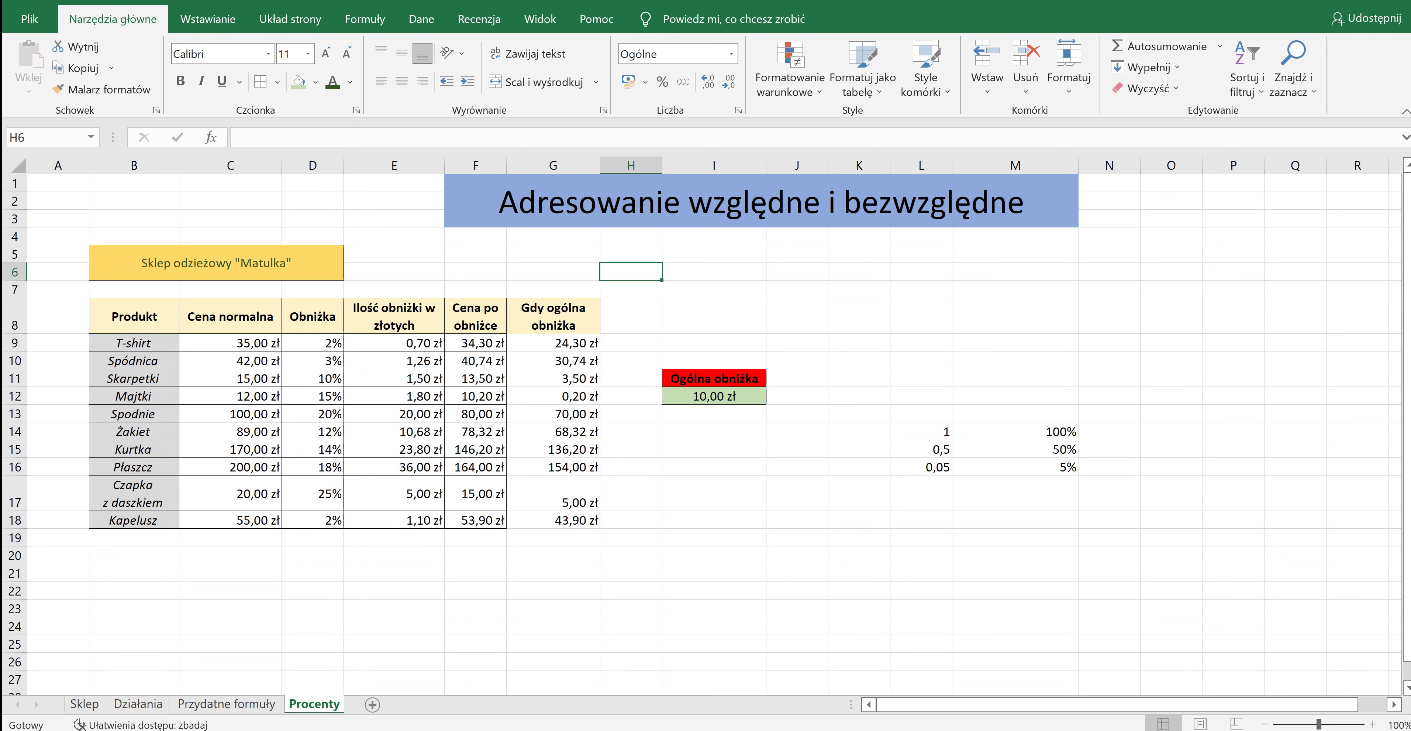
{"action": "right_click", "coordinate": [444, 164]}
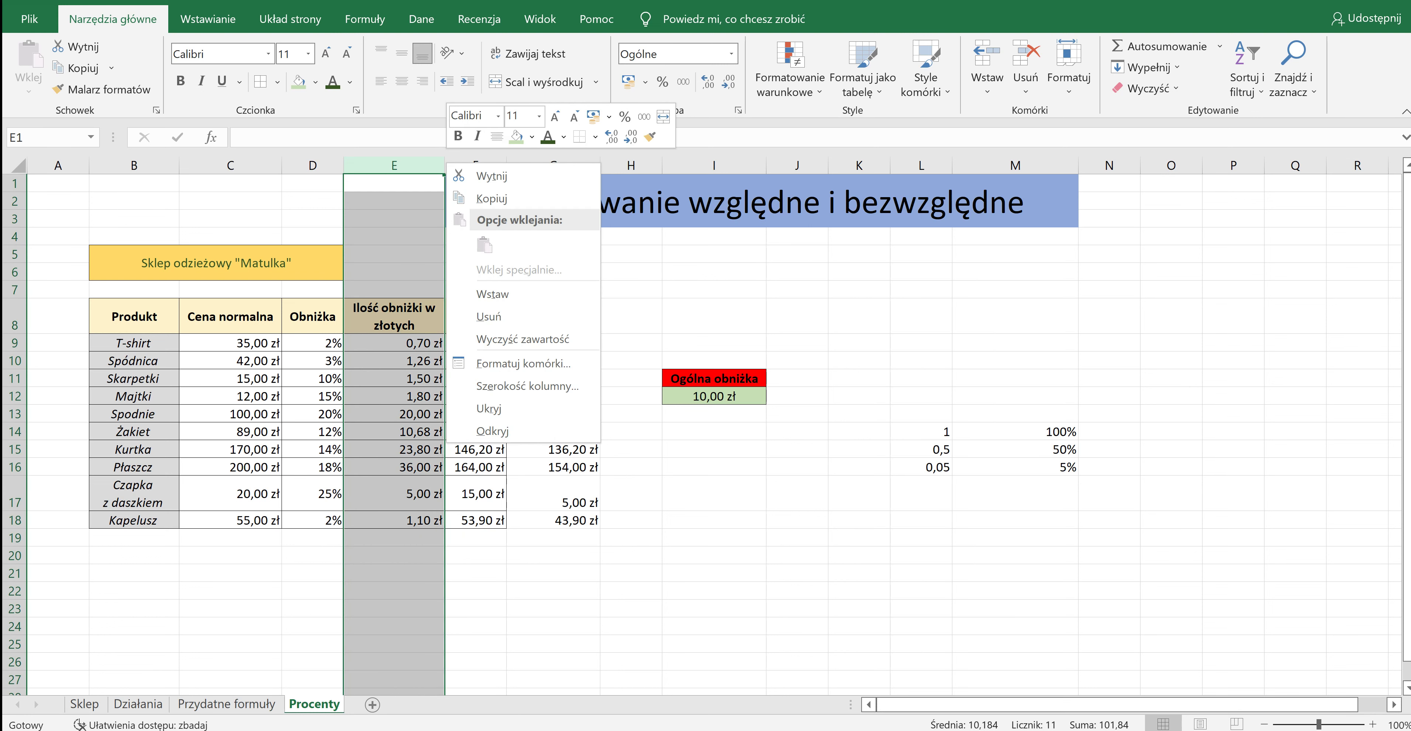
{"action": "key", "text": "Escape"}
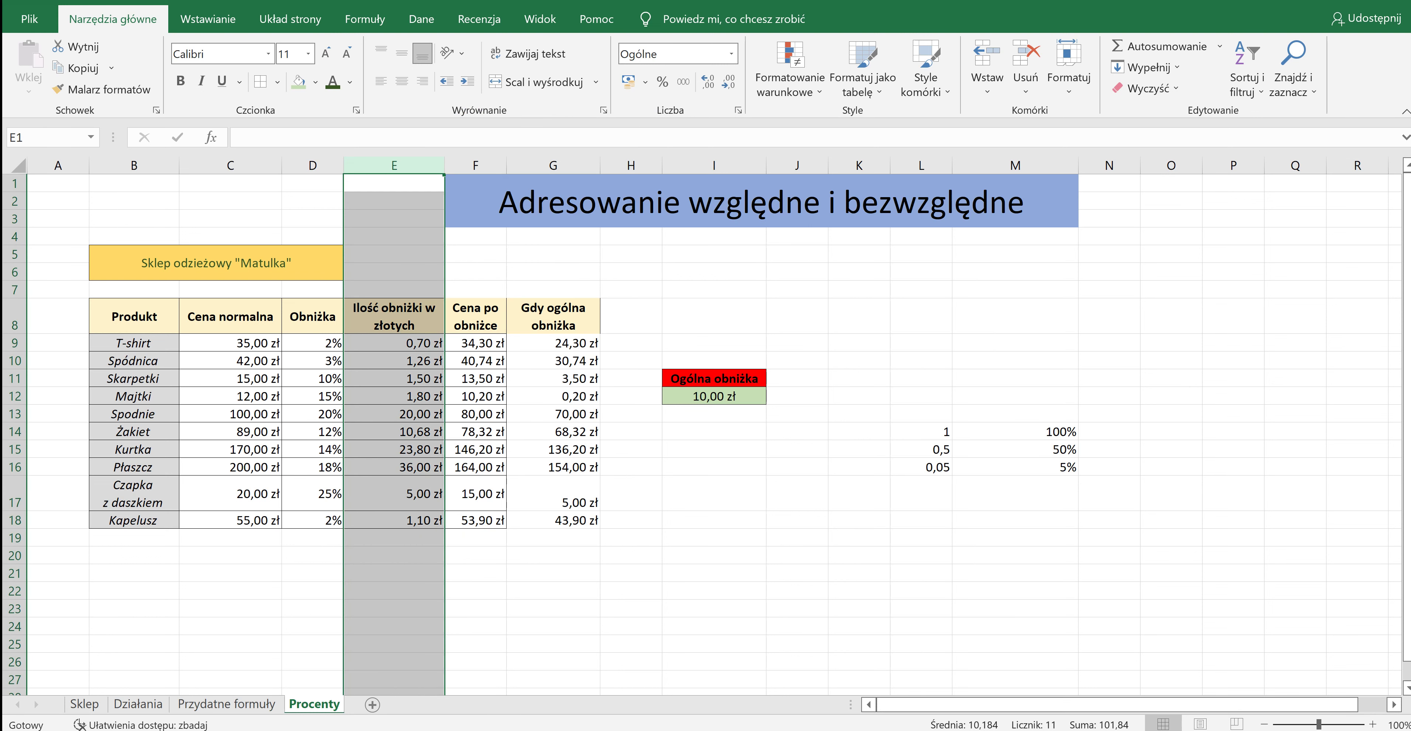
{"action": "left_click", "coordinate": [230, 361]}
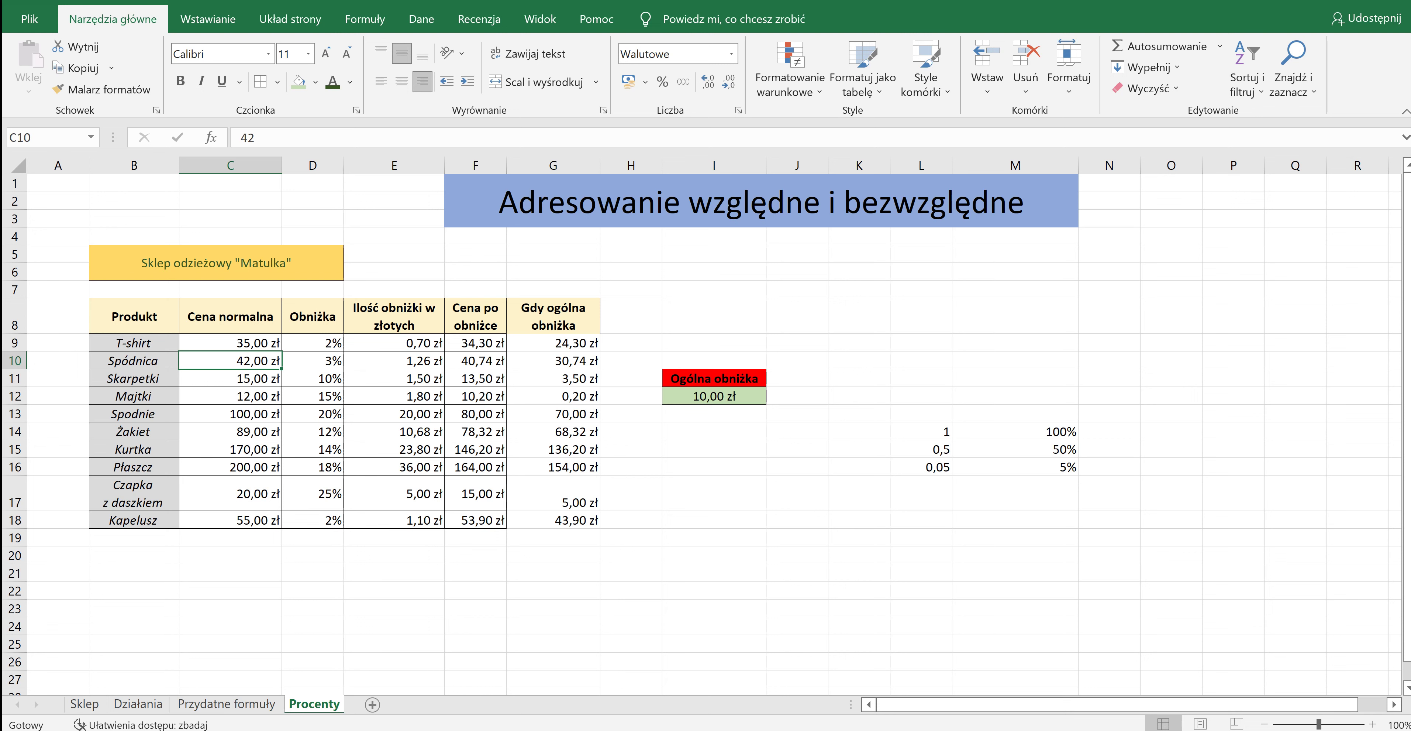
{"action": "right_click", "coordinate": [176, 165]}
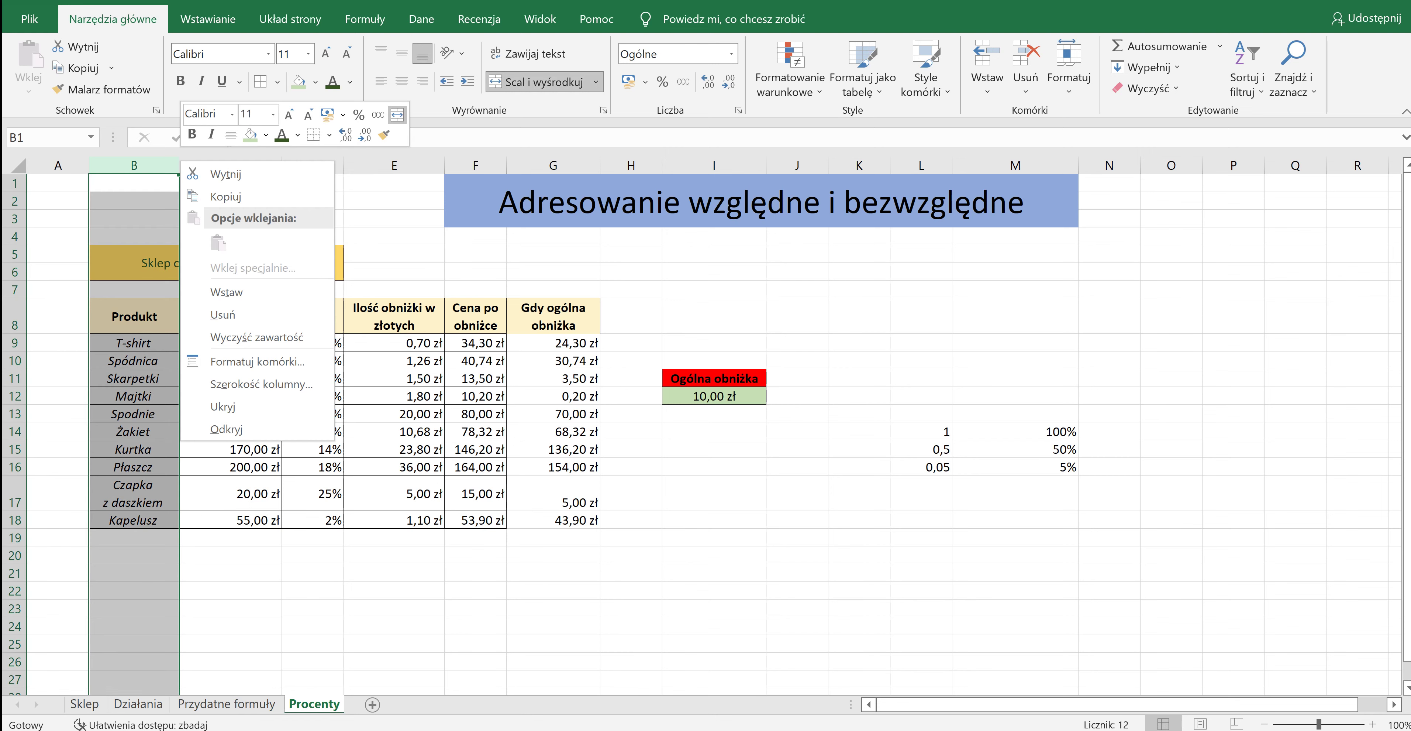
{"action": "left_click", "coordinate": [226, 292]}
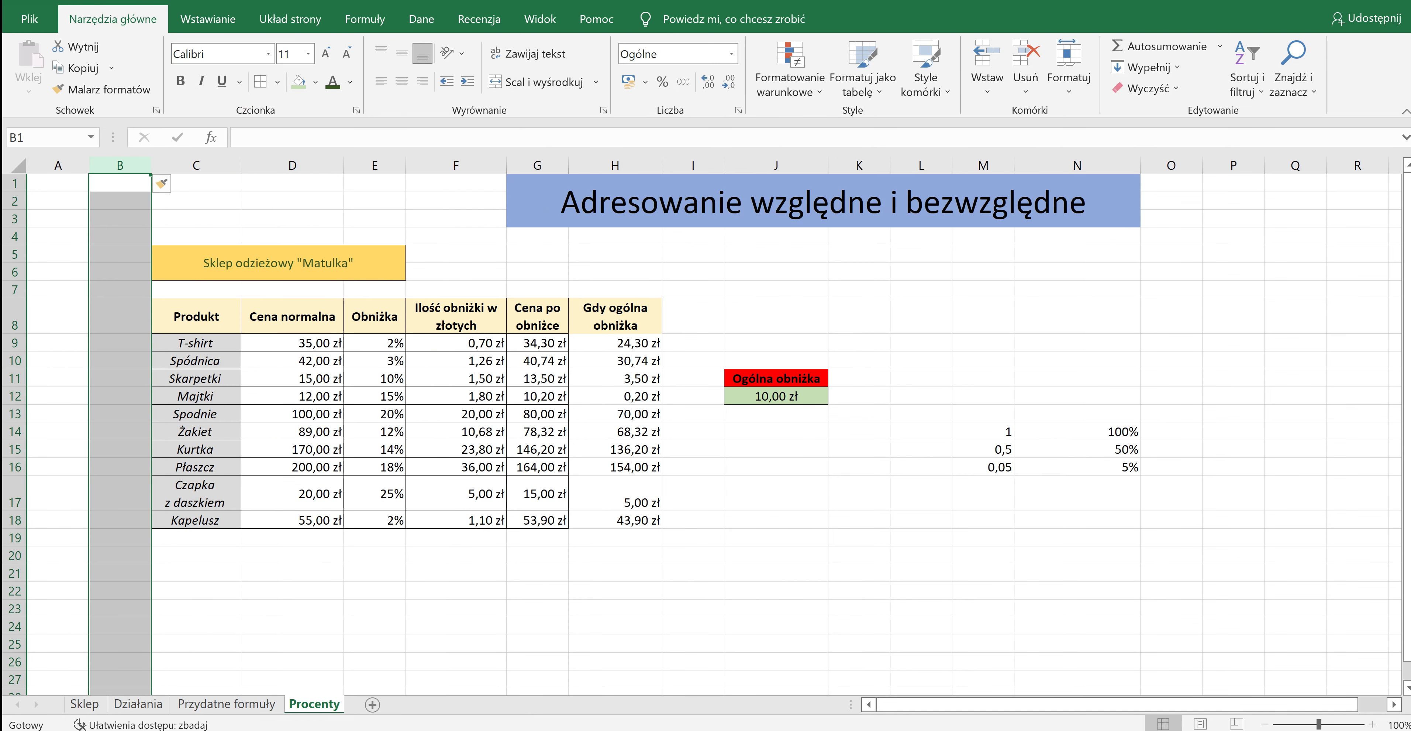
{"action": "key", "text": "ctrl+z"}
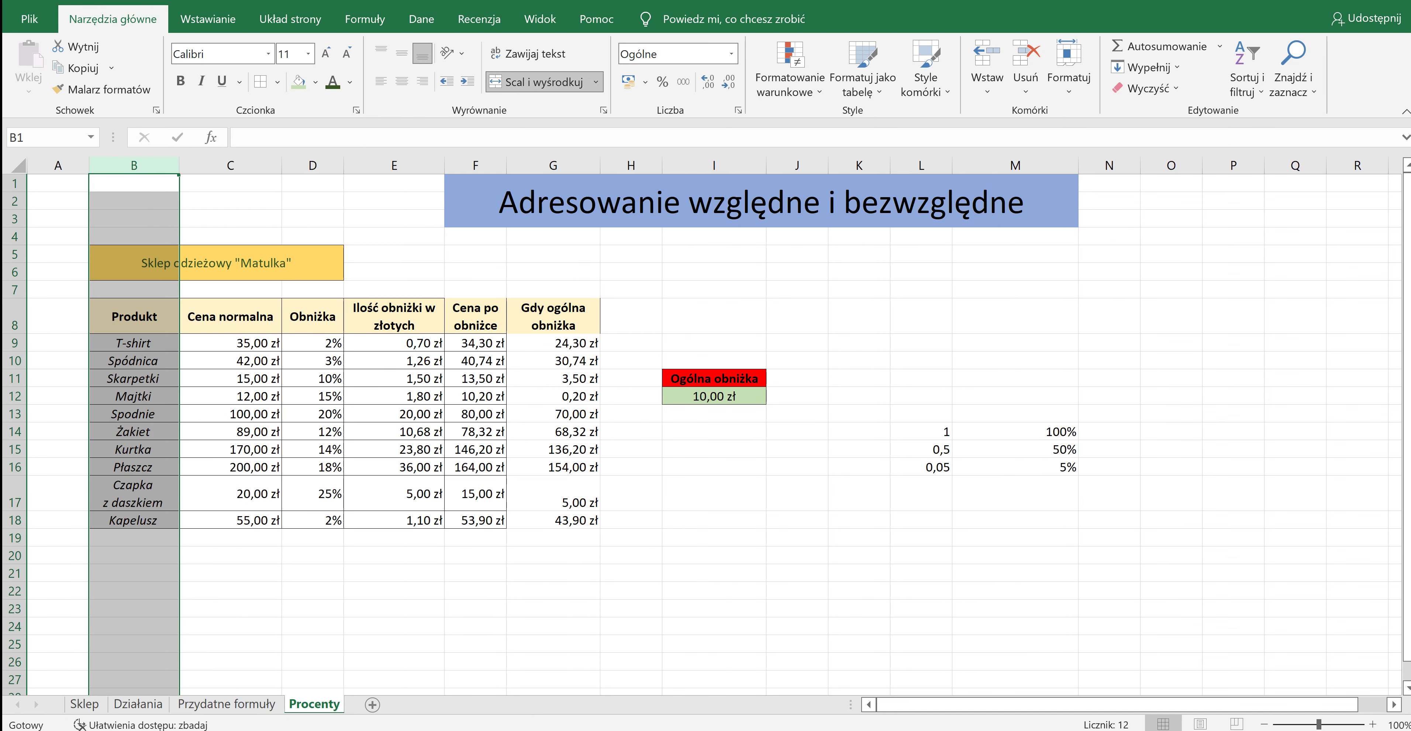
{"action": "left_click", "coordinate": [192, 164]}
{"action": "right_click", "coordinate": [192, 164]}
{"action": "key", "text": "Escape"}
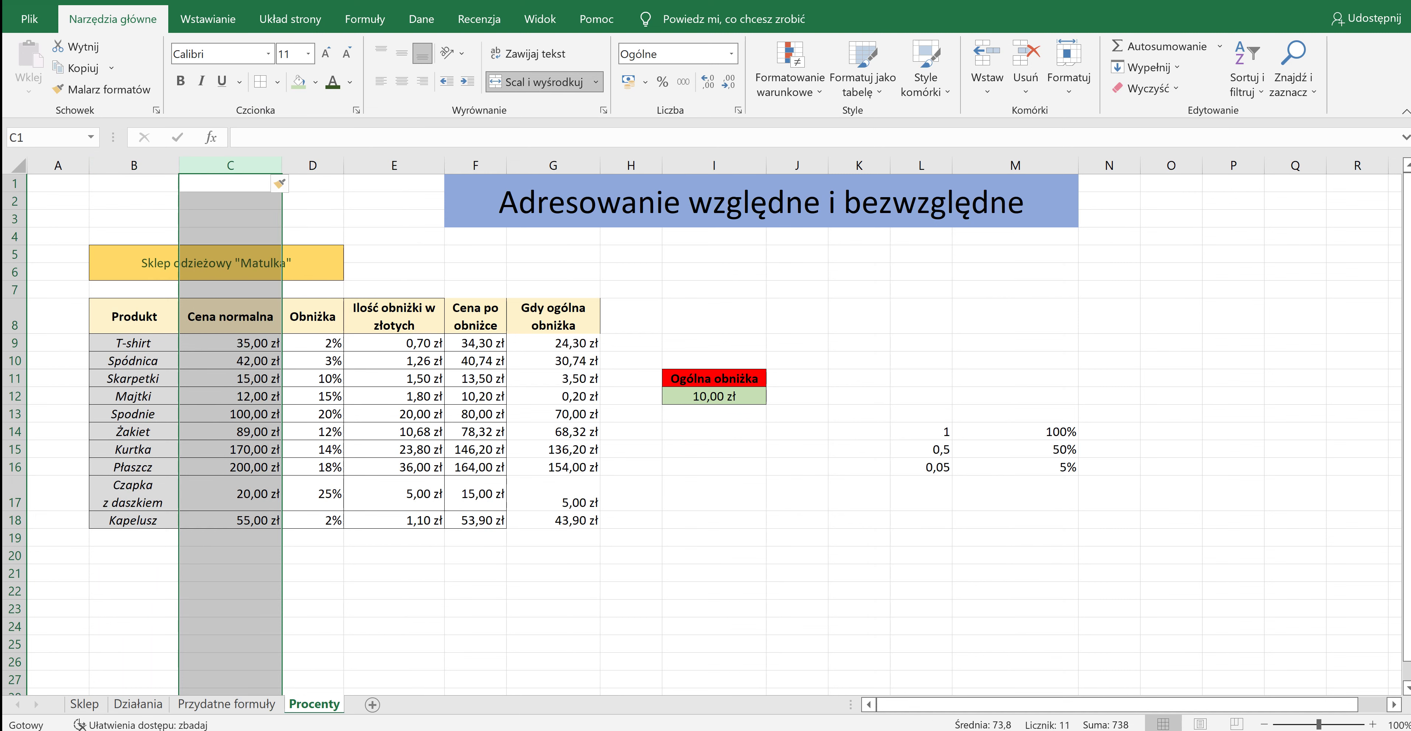
{"action": "key", "text": "ctrl+plus"}
{"action": "left_click", "coordinate": [224, 316]}
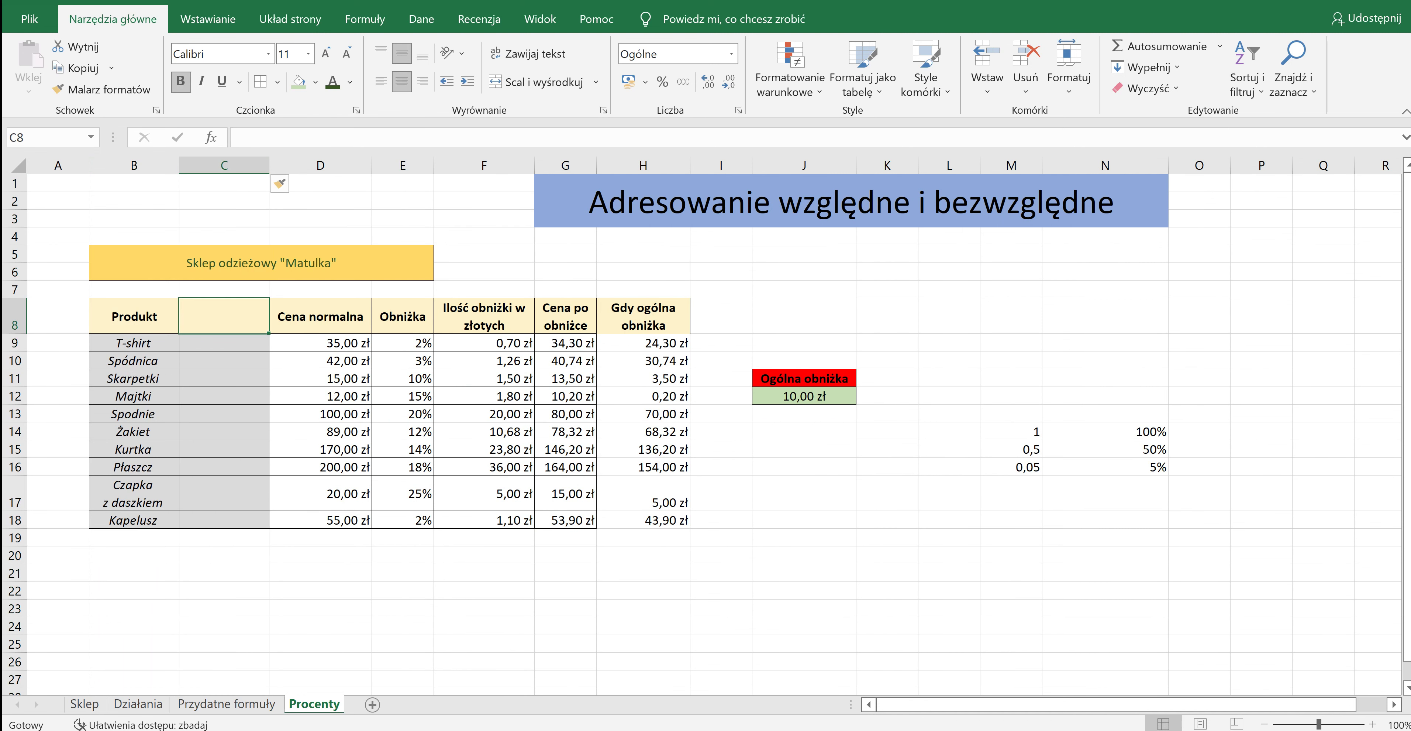
{"action": "type", "text": "Rozmiar"}
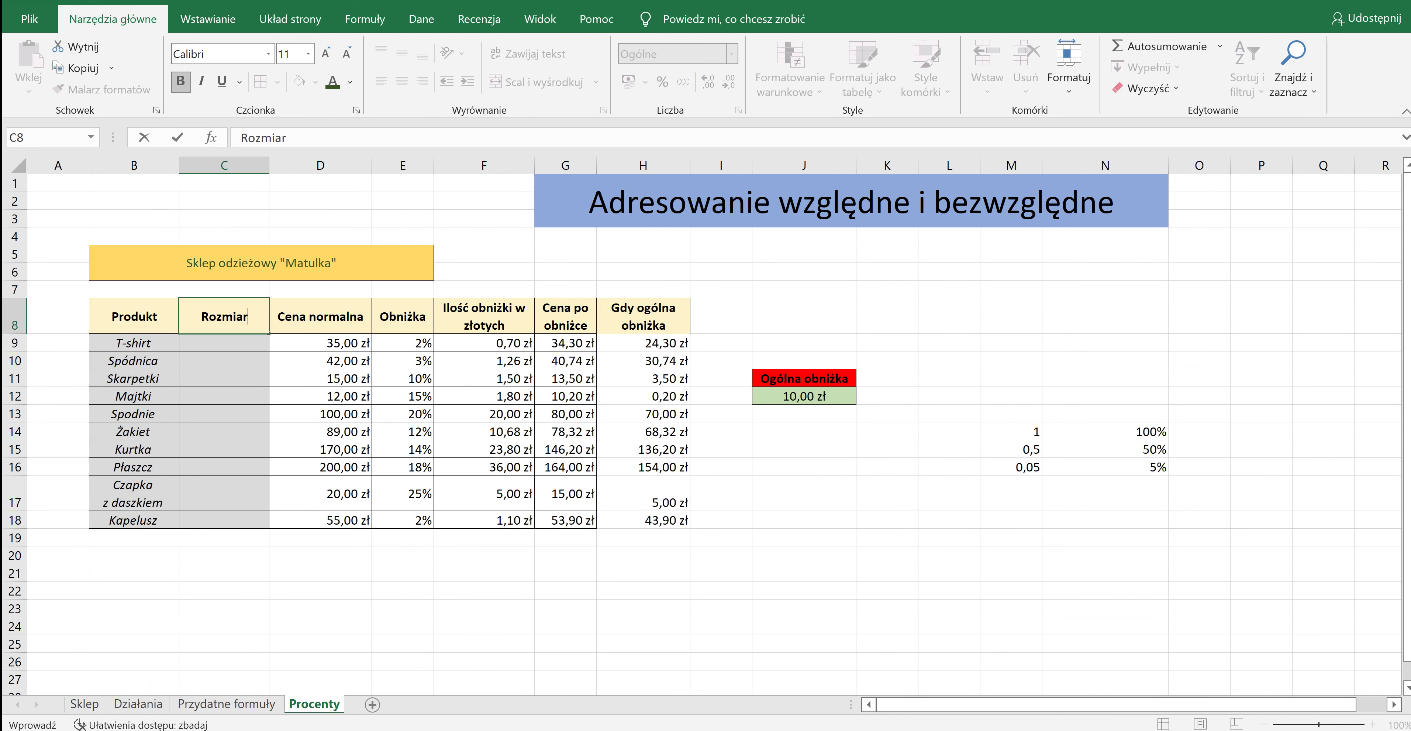
{"action": "key", "text": "Return"}
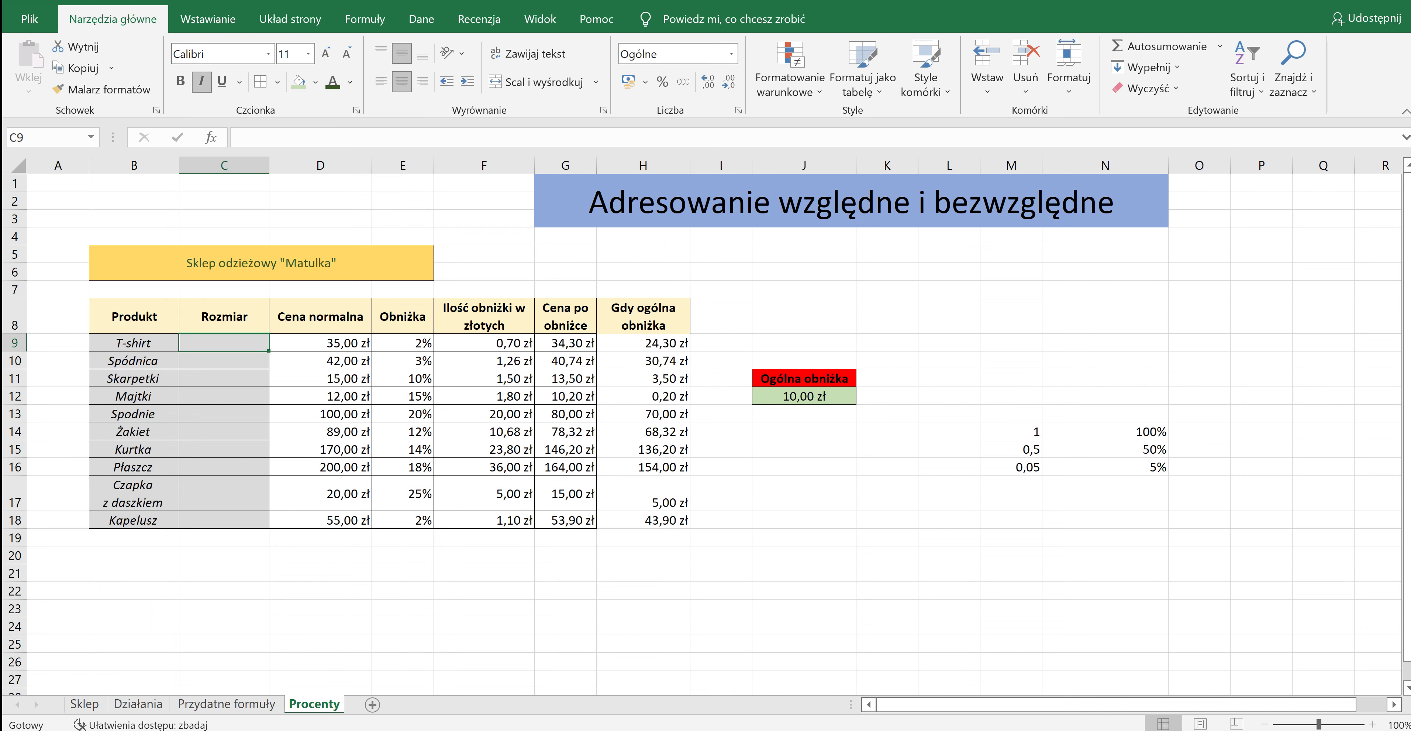
{"action": "left_click", "coordinate": [224, 316]}
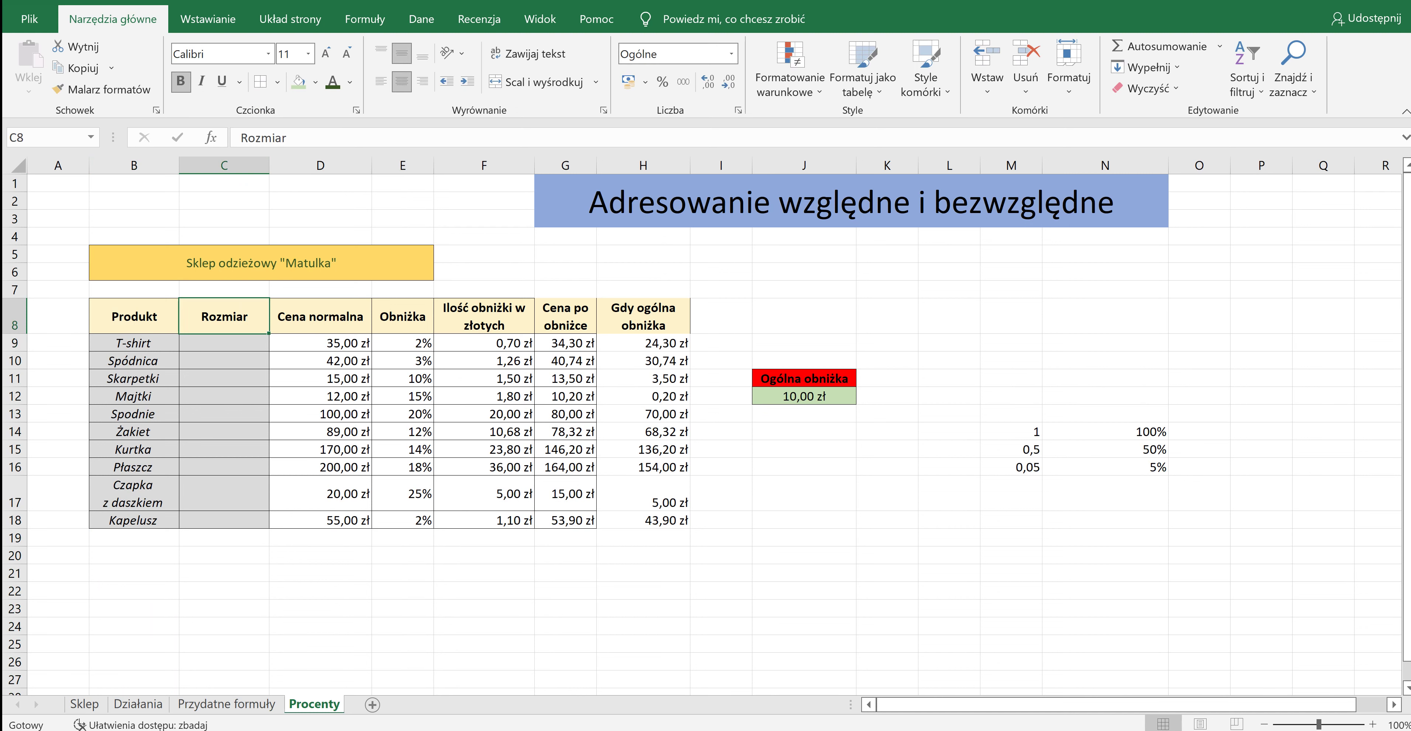
{"action": "left_click", "coordinate": [224, 165]}
{"action": "right_click", "coordinate": [251, 166]}
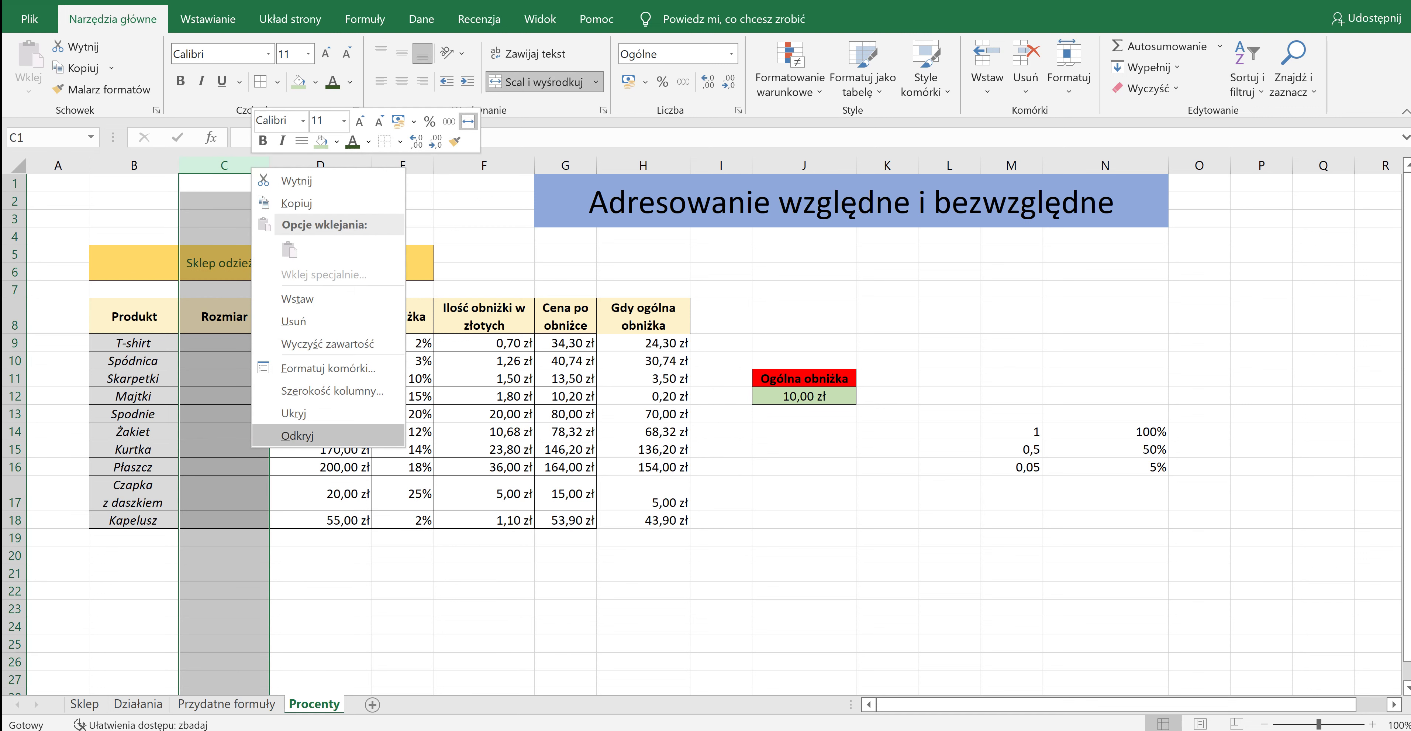
{"action": "key", "text": "Escape"}
{"action": "key", "text": "ctrl+minus"}
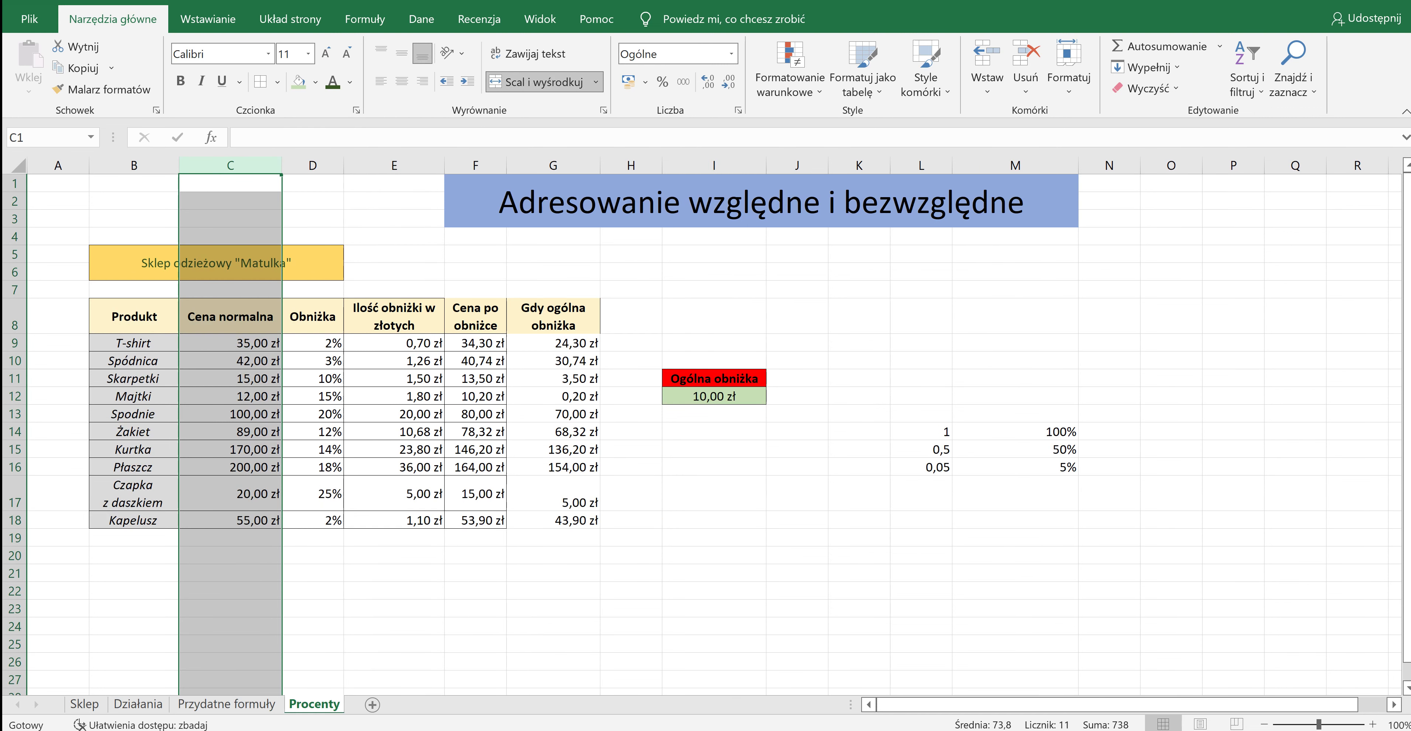
{"action": "left_click", "coordinate": [313, 378]}
{"action": "left_click", "coordinate": [230, 520]}
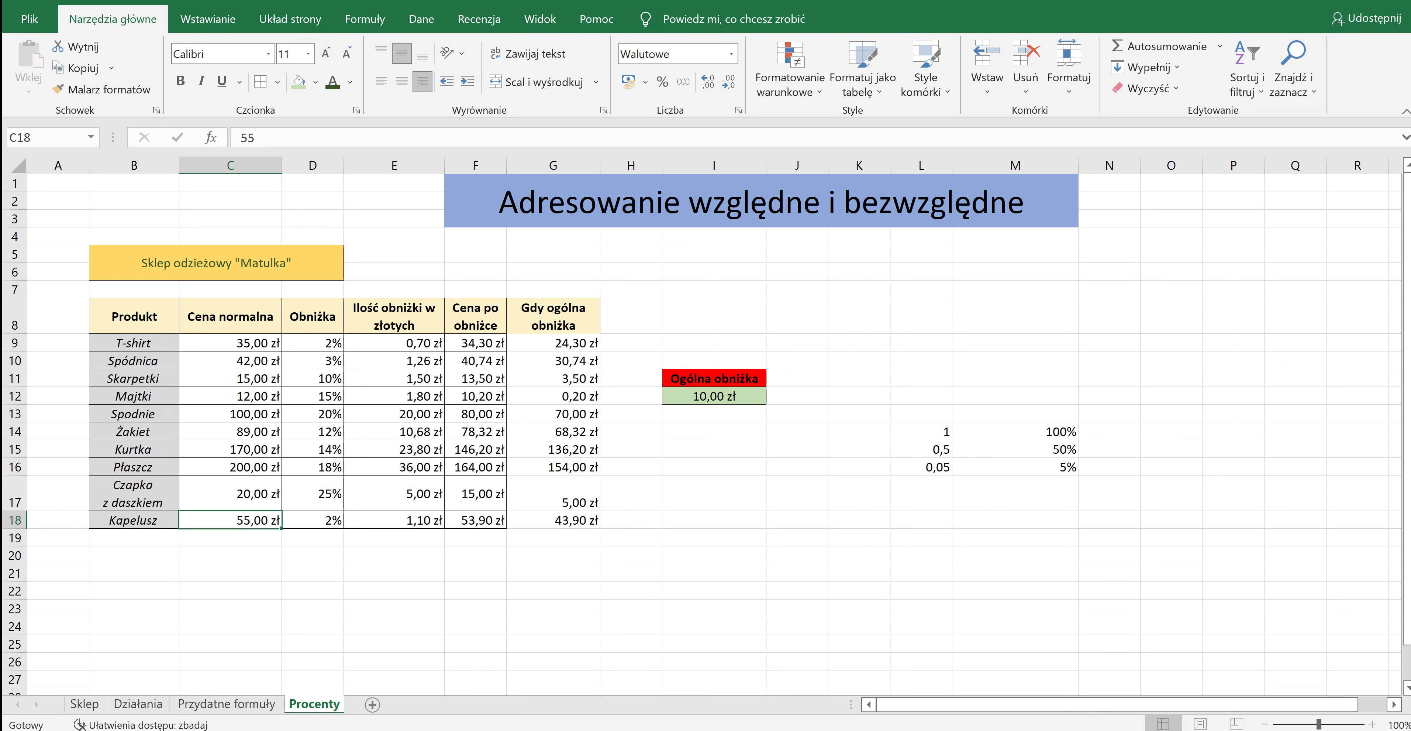
{"action": "left_click", "coordinate": [475, 342]}
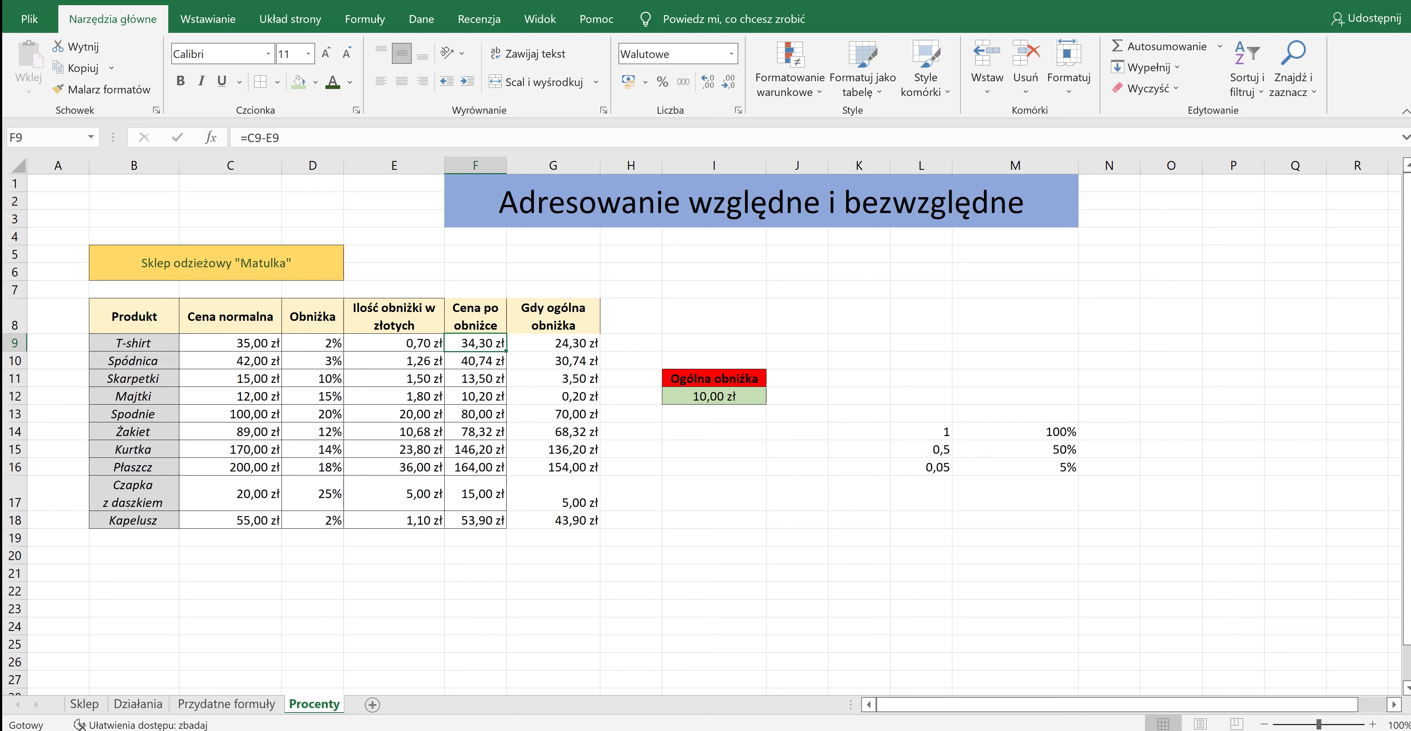
{"action": "left_click", "coordinate": [475, 360]}
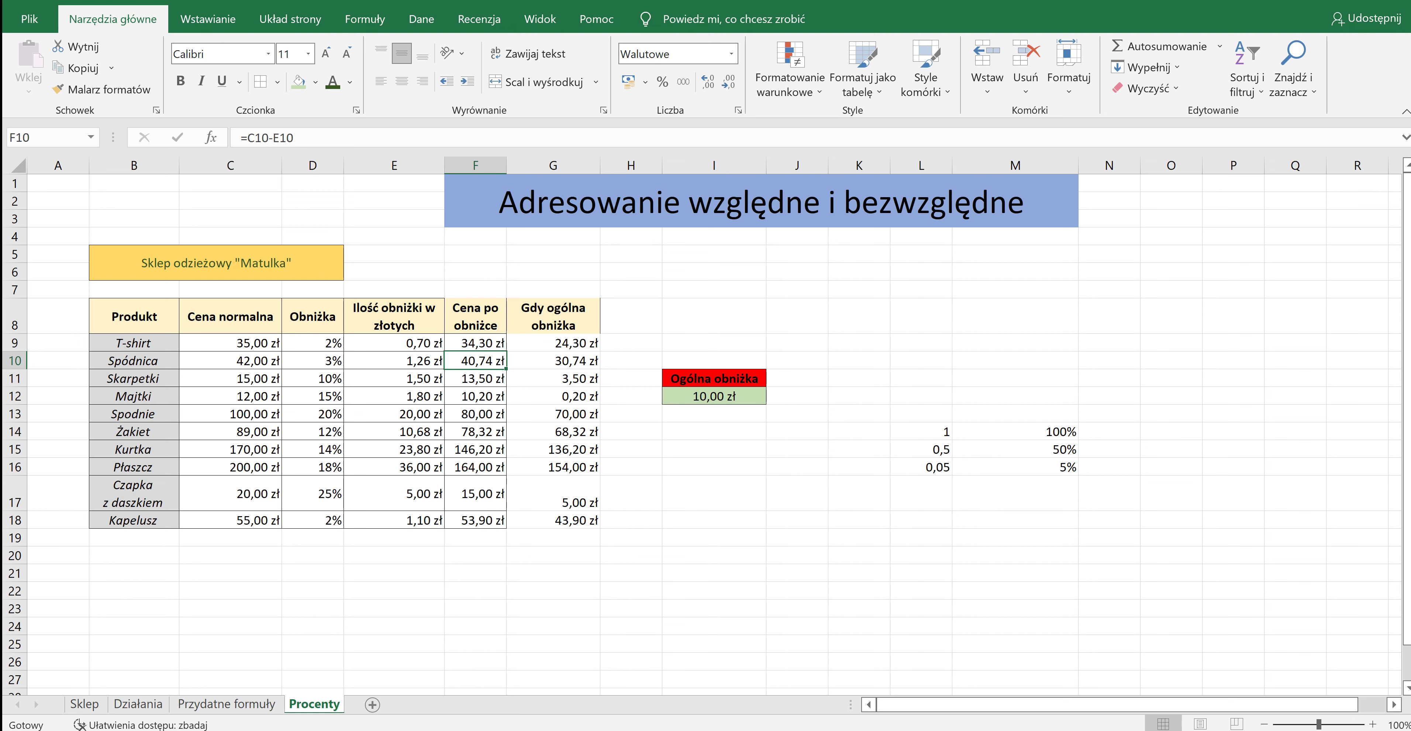
{"action": "left_click", "coordinate": [84, 68]}
{"action": "left_click", "coordinate": [475, 342]}
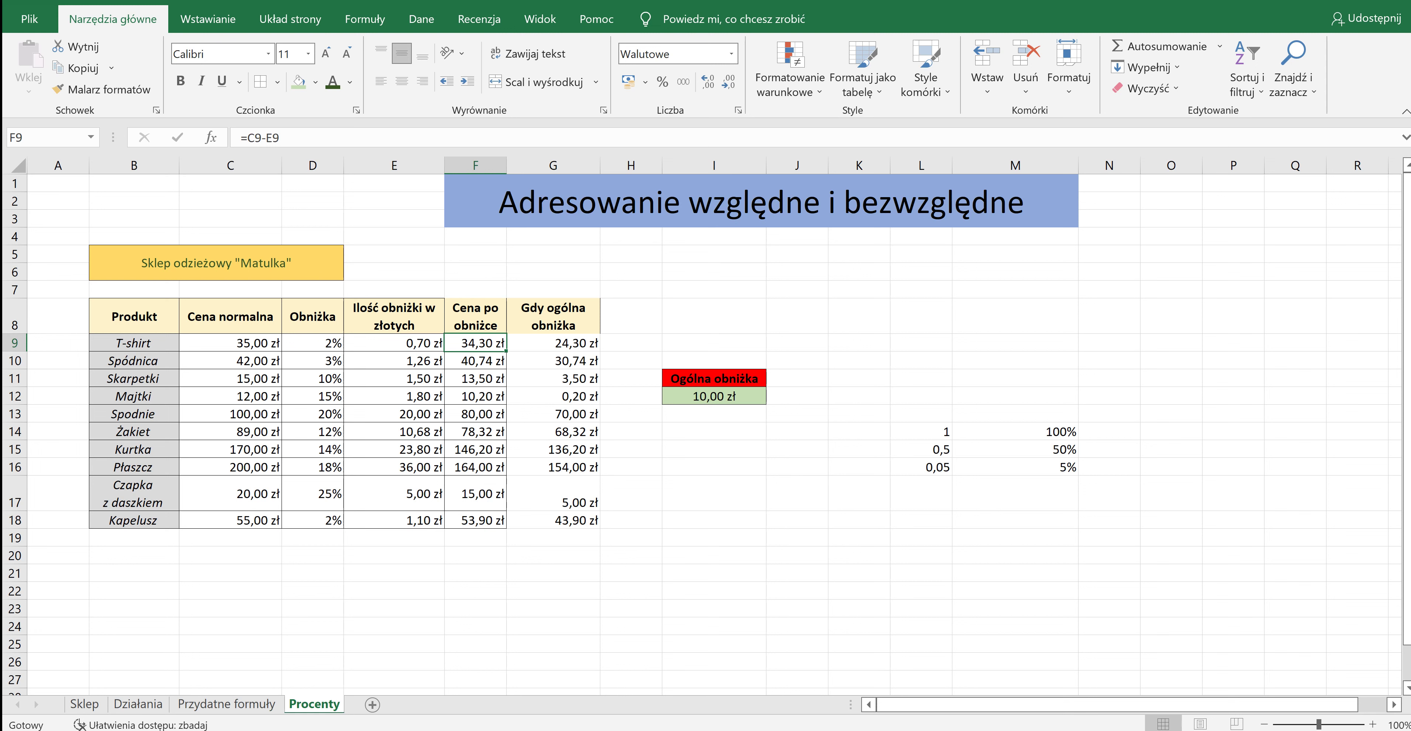
{"action": "left_click", "coordinate": [476, 359]}
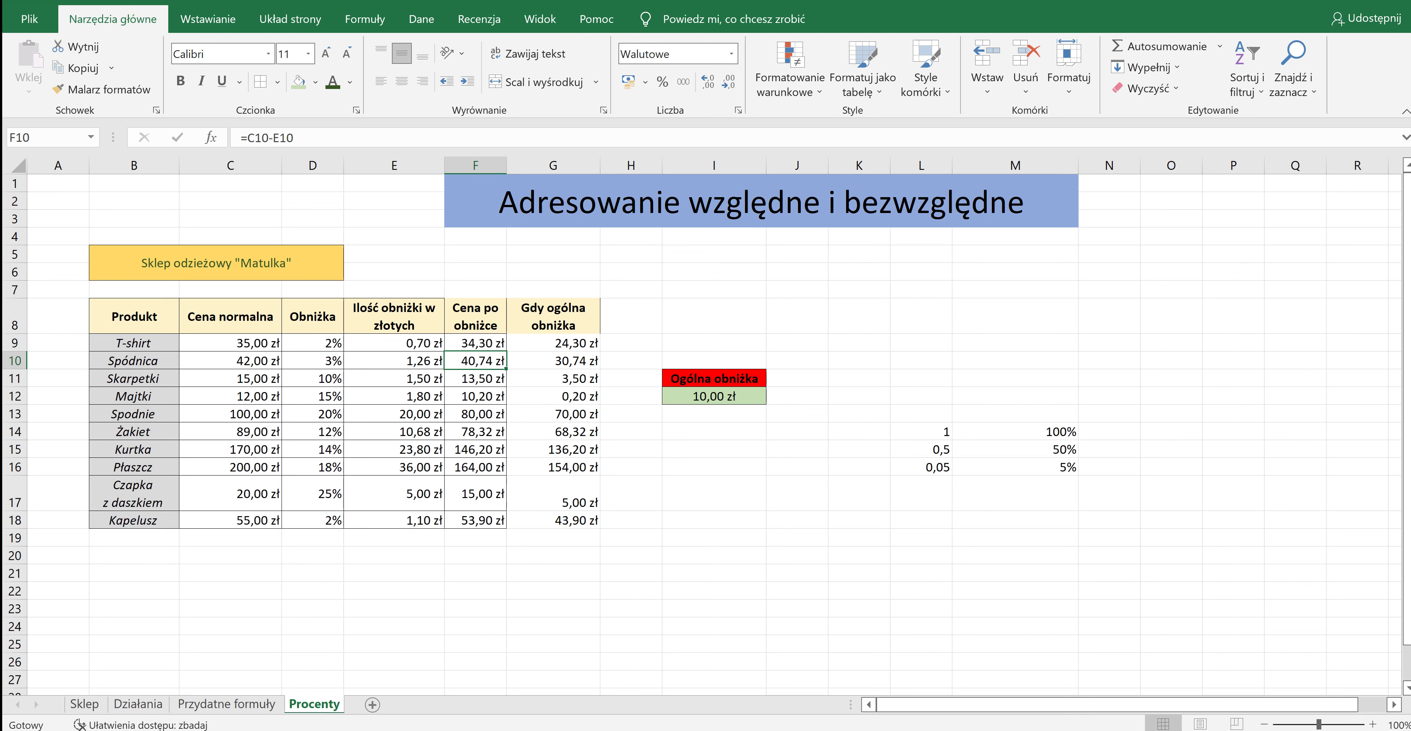
{"action": "left_click", "coordinate": [475, 316]}
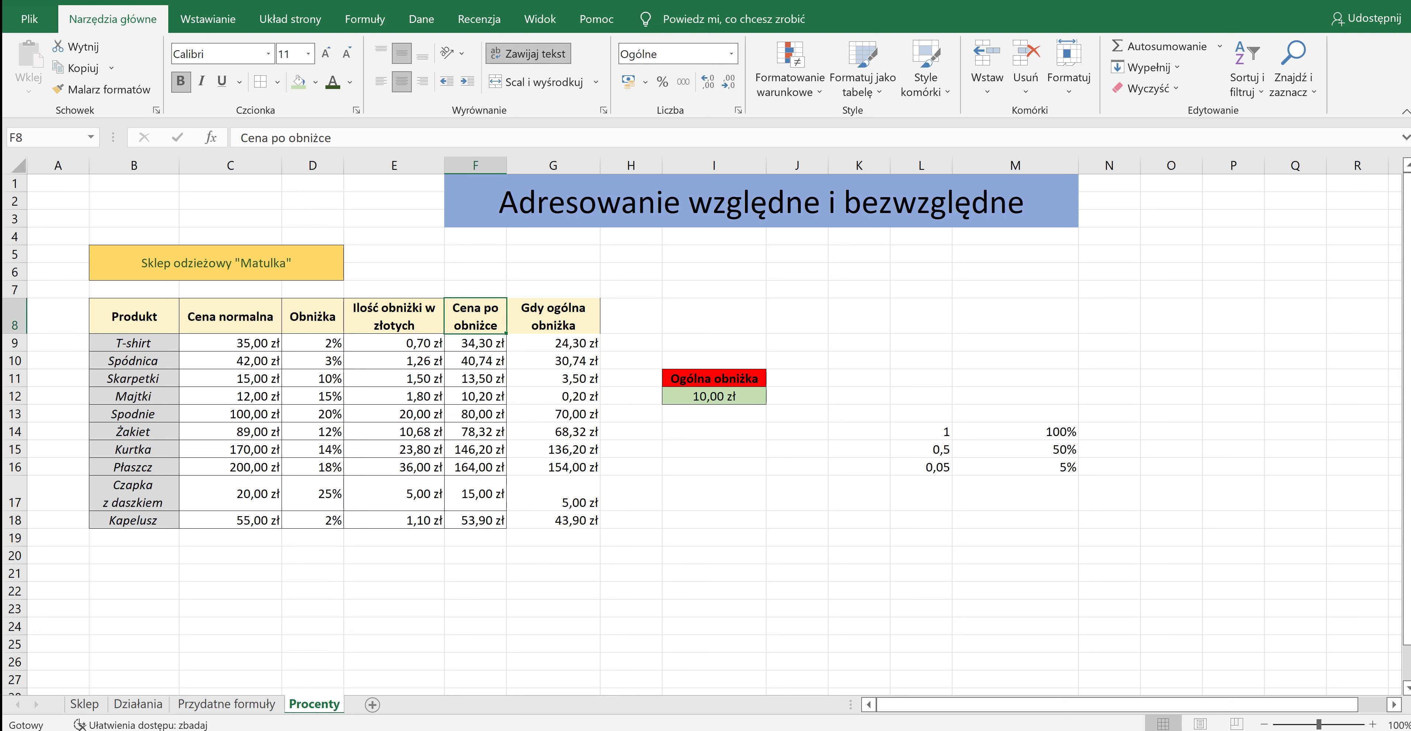
{"action": "left_click", "coordinate": [475, 342]}
{"action": "left_click", "coordinate": [553, 343]}
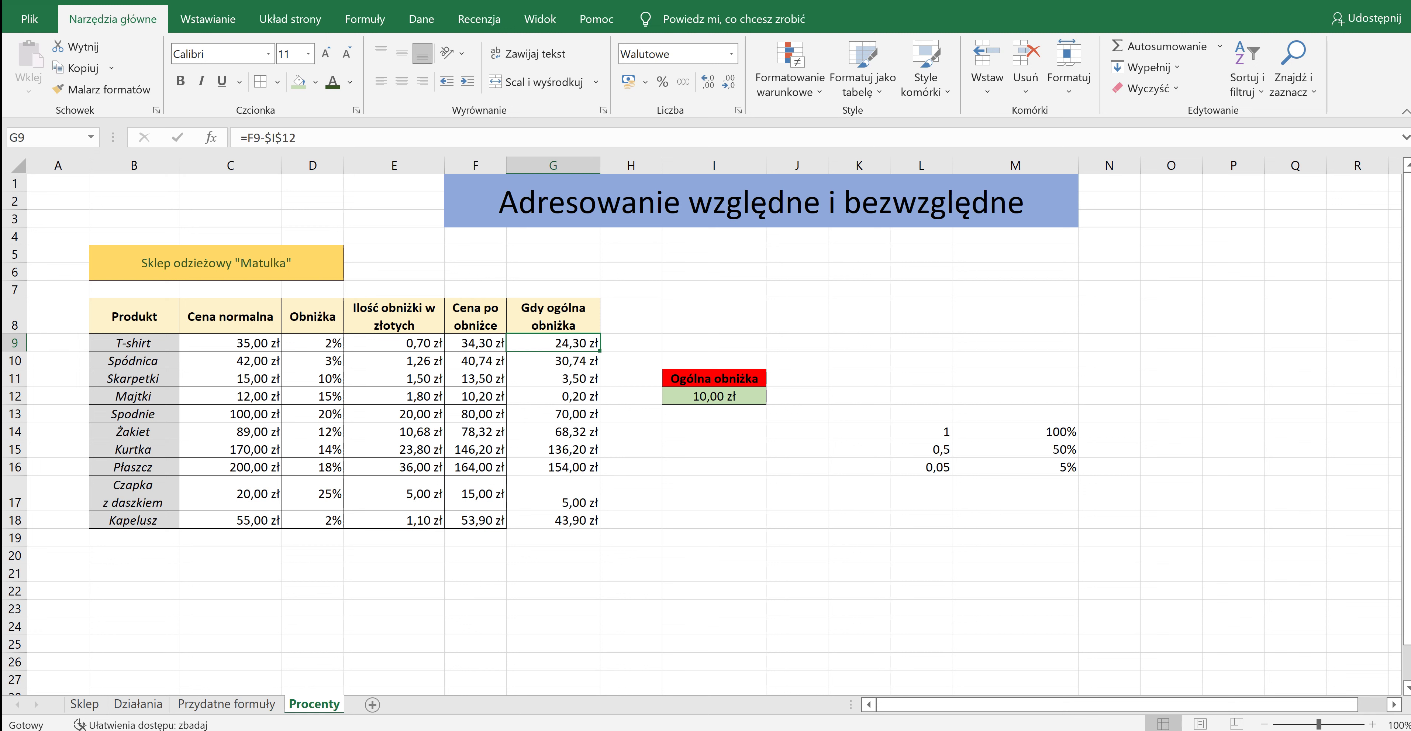